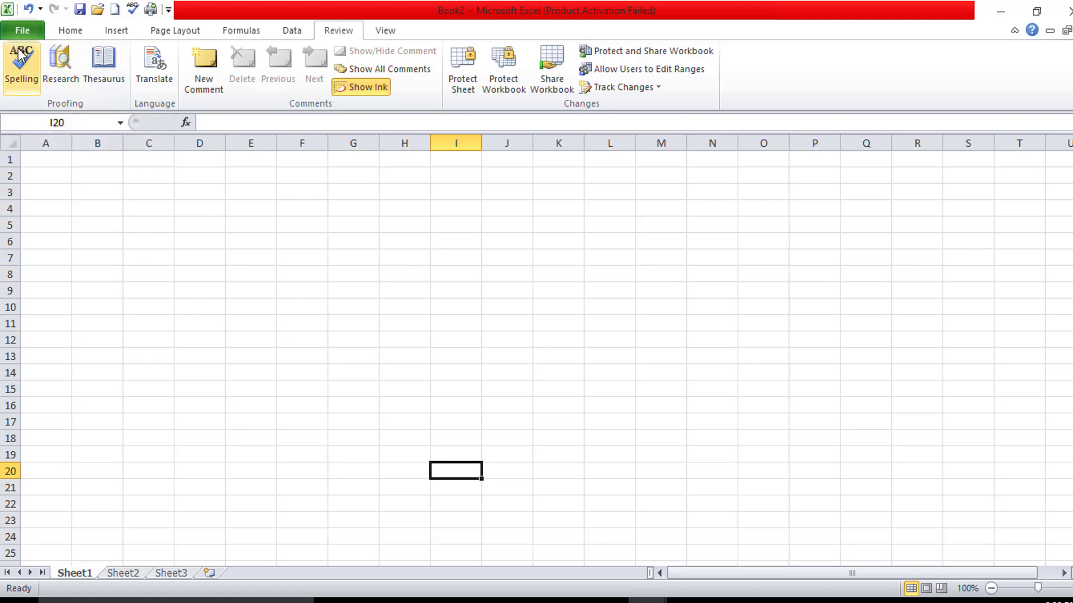
# - Enter india, tamilnadu and salem across cells H15:J15
pyautogui.click(394, 384)
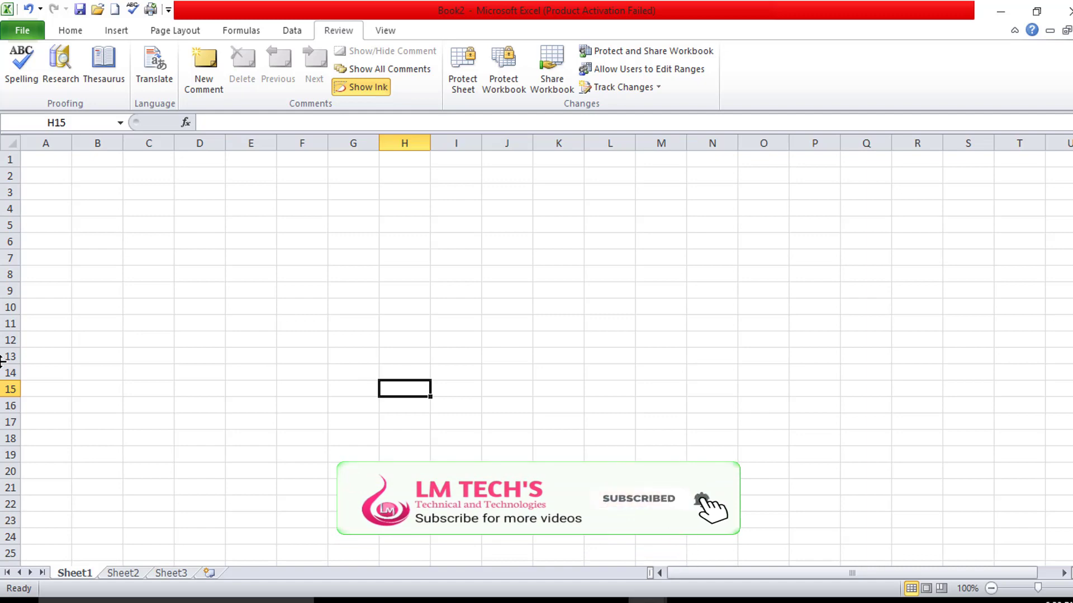
pyautogui.write('india')
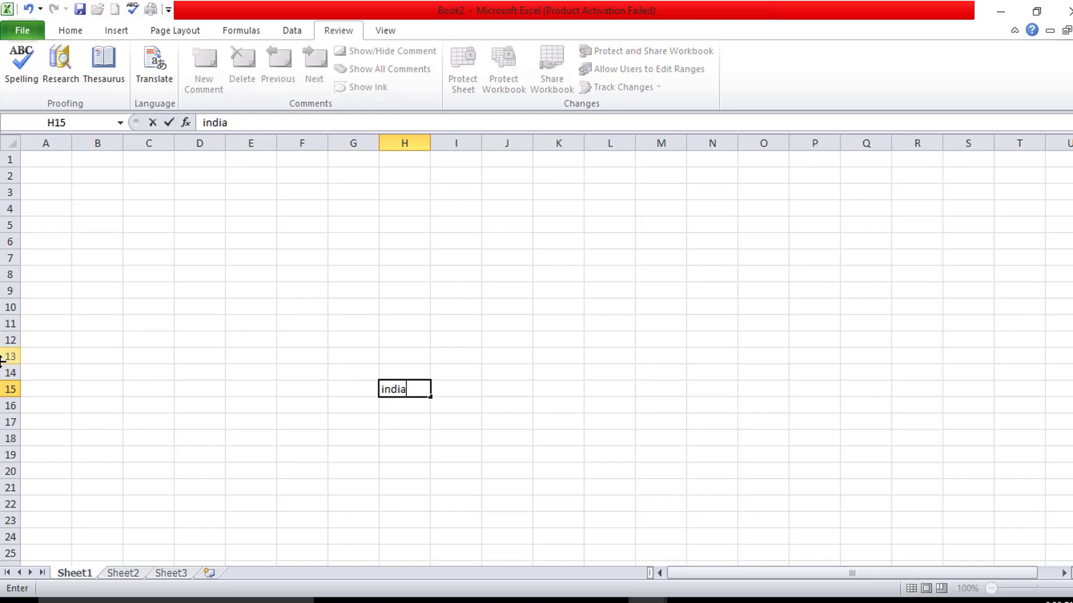
pyautogui.press('BackSpace')
pyautogui.press('BackSpace')
pyautogui.write('ia')
pyautogui.press('Tab')
pyautogui.write('tamil')
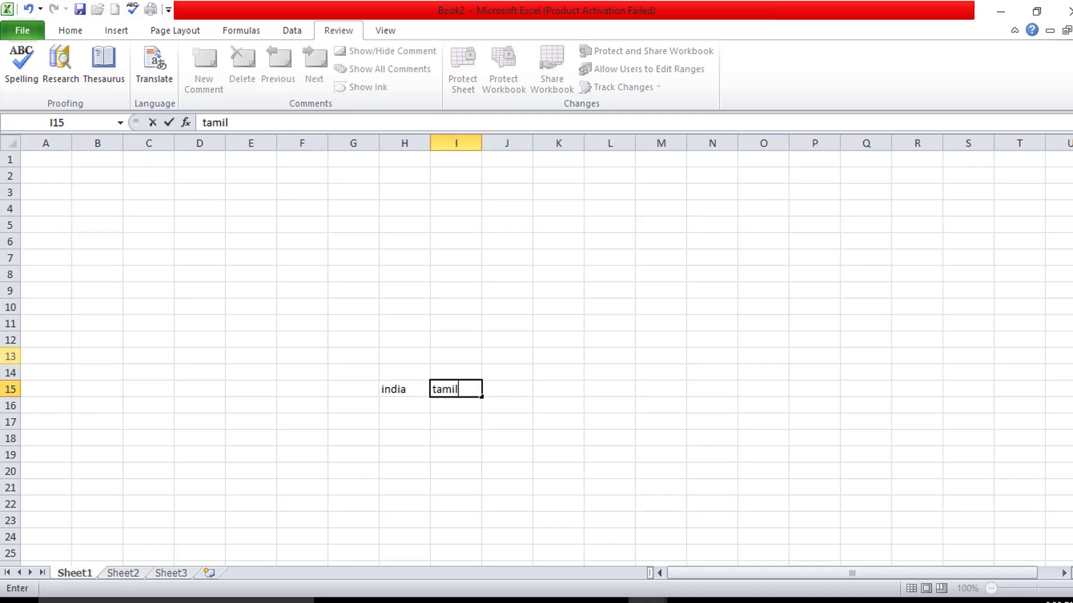
pyautogui.write('nadu')
pyautogui.press('Tab')
pyautogui.write('sale')
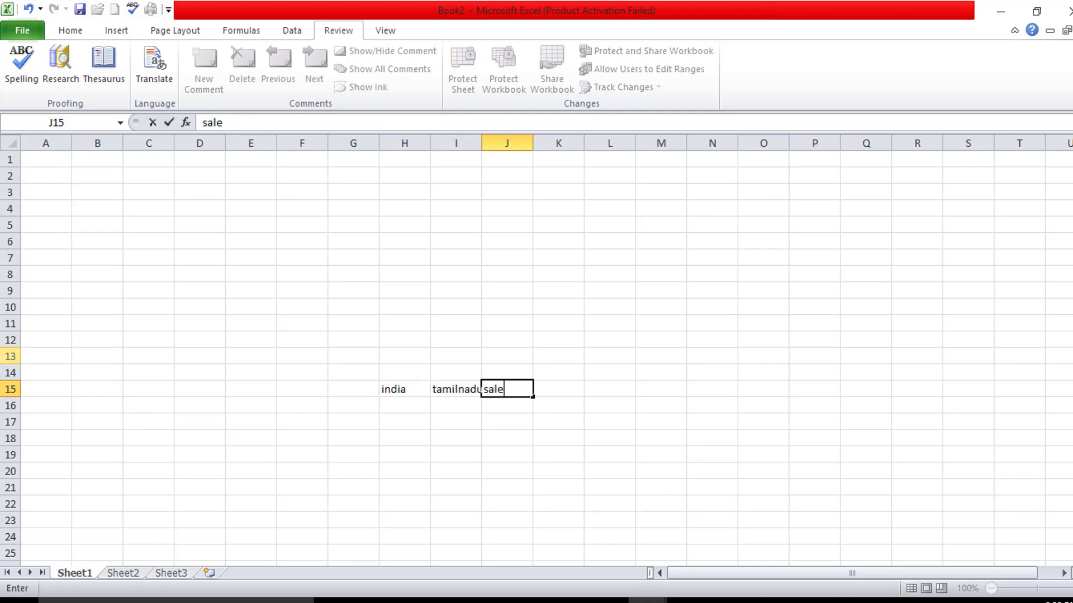
pyautogui.write('m')
pyautogui.press('Tab')
pyautogui.press('Tab')
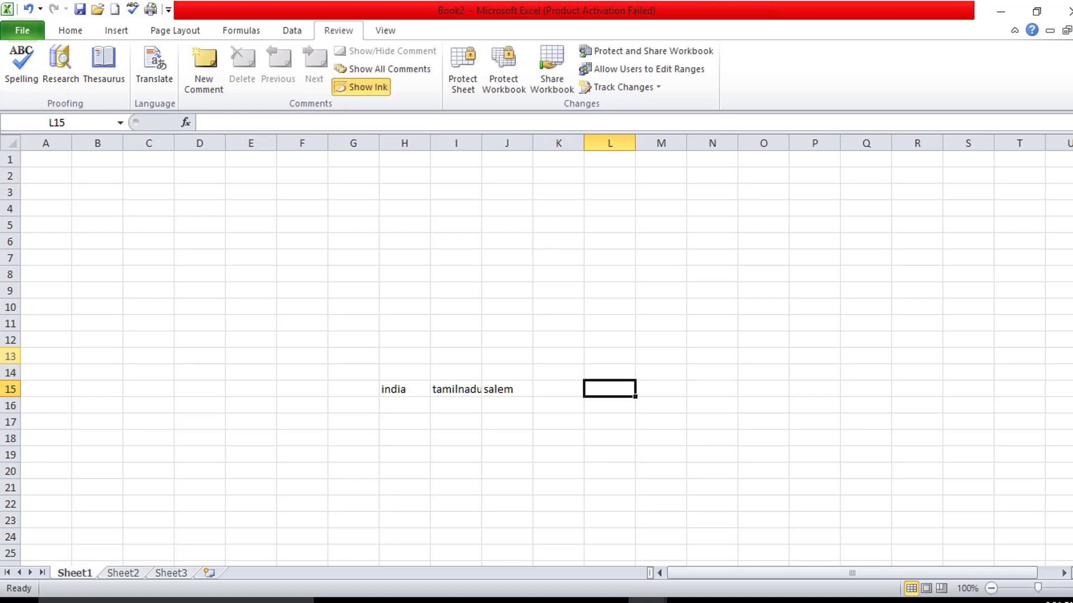
# - Enter excel in L15 and computer science in M15
pyautogui.write('excel')
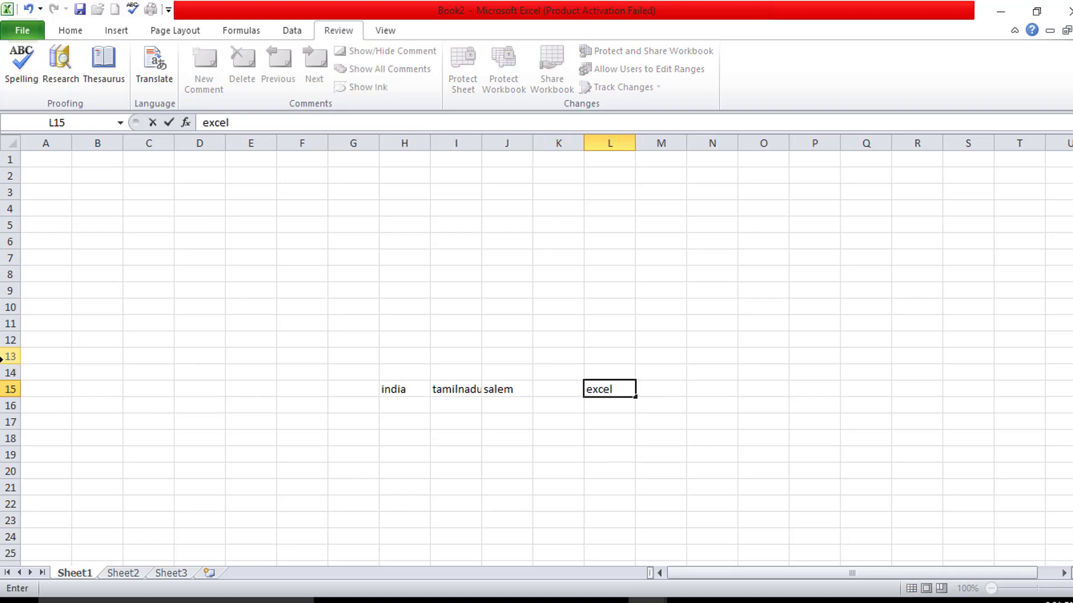
pyautogui.press('Tab')
pyautogui.write('computs')
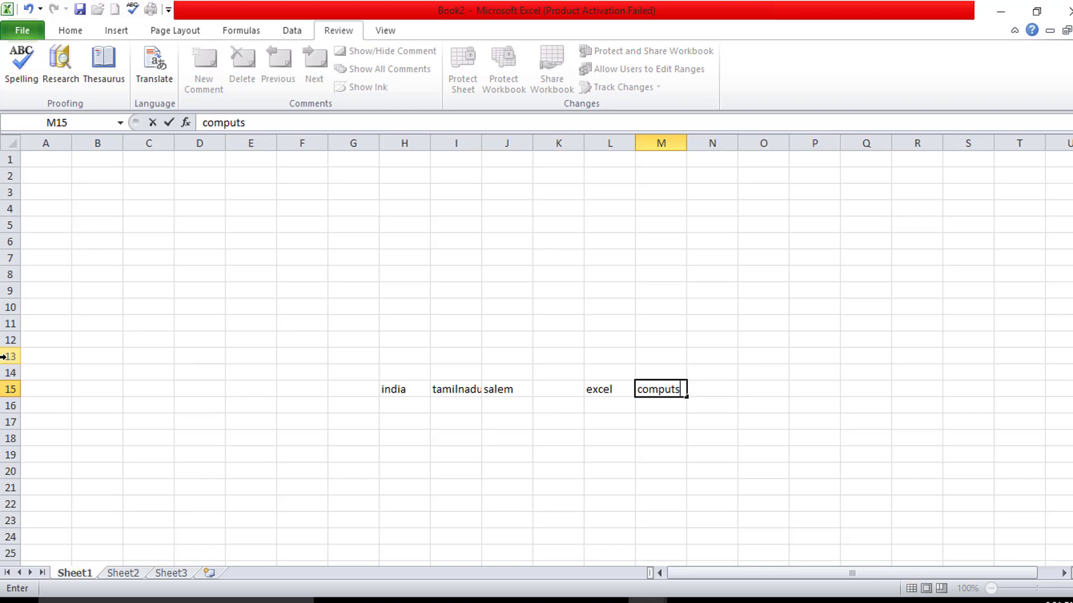
pyautogui.press('BackSpace')
pyautogui.write('er science')
pyautogui.click(84, 323)
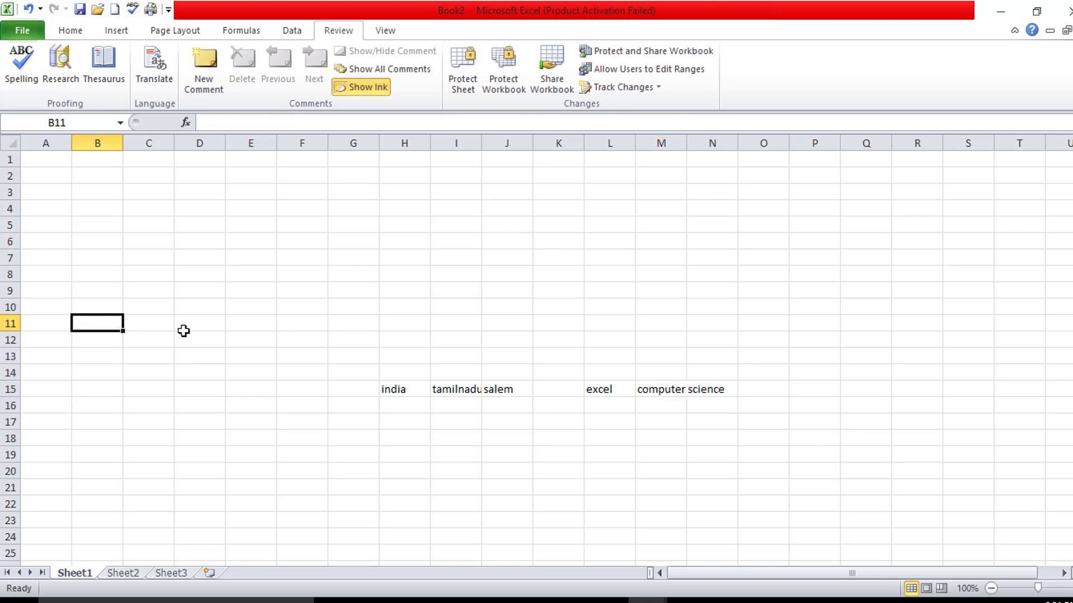
# - Run the spelling check and replace india with the suggestion India in H15
pyautogui.click(21, 77)
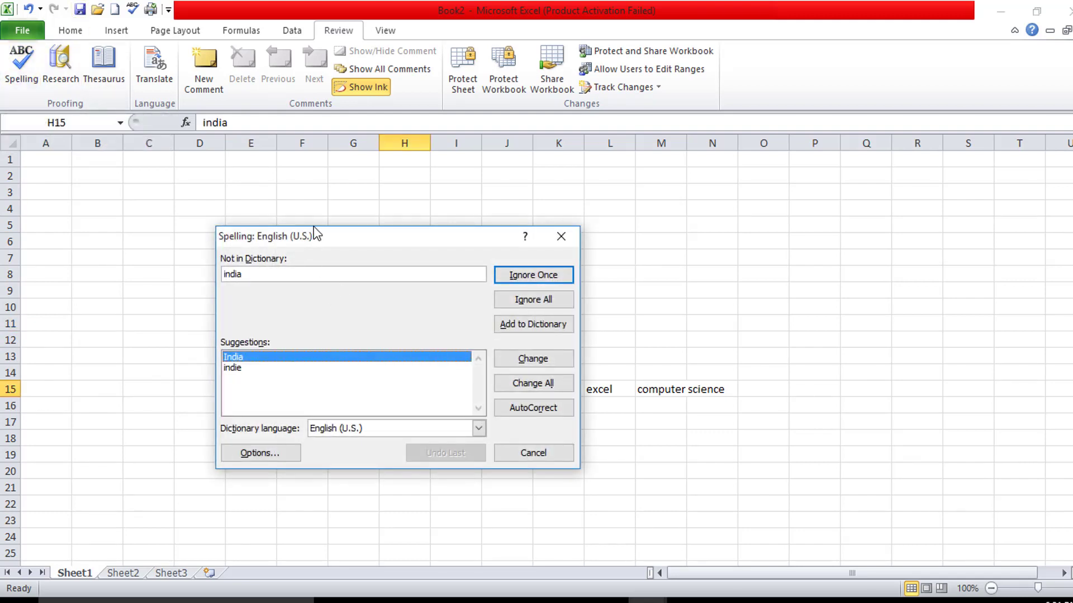
pyautogui.moveTo(314, 231); pyautogui.dragTo(381, 117)
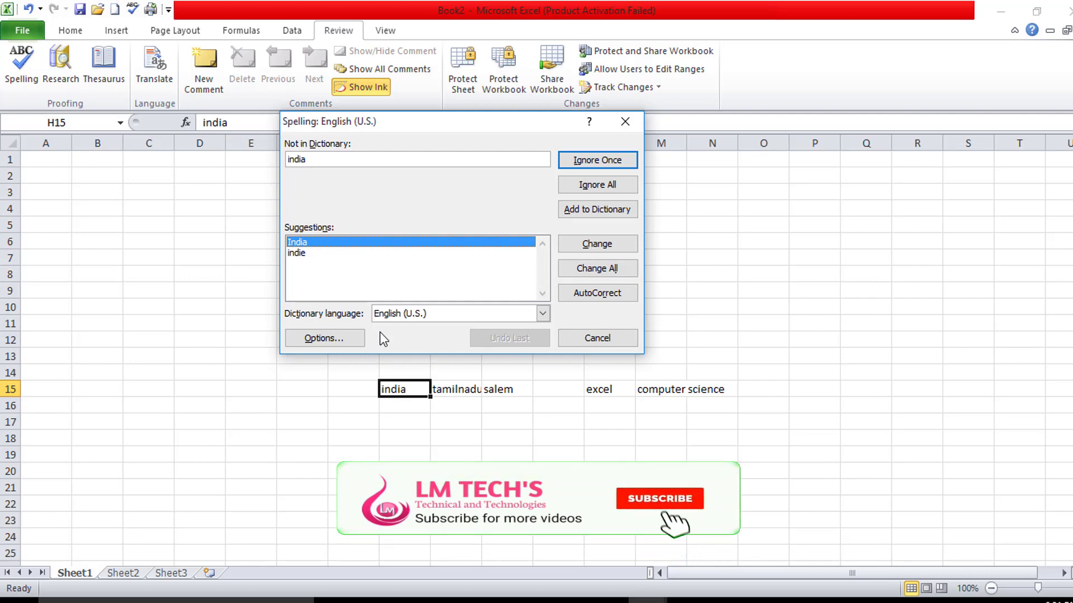
pyautogui.click(299, 255)
pyautogui.click(297, 241)
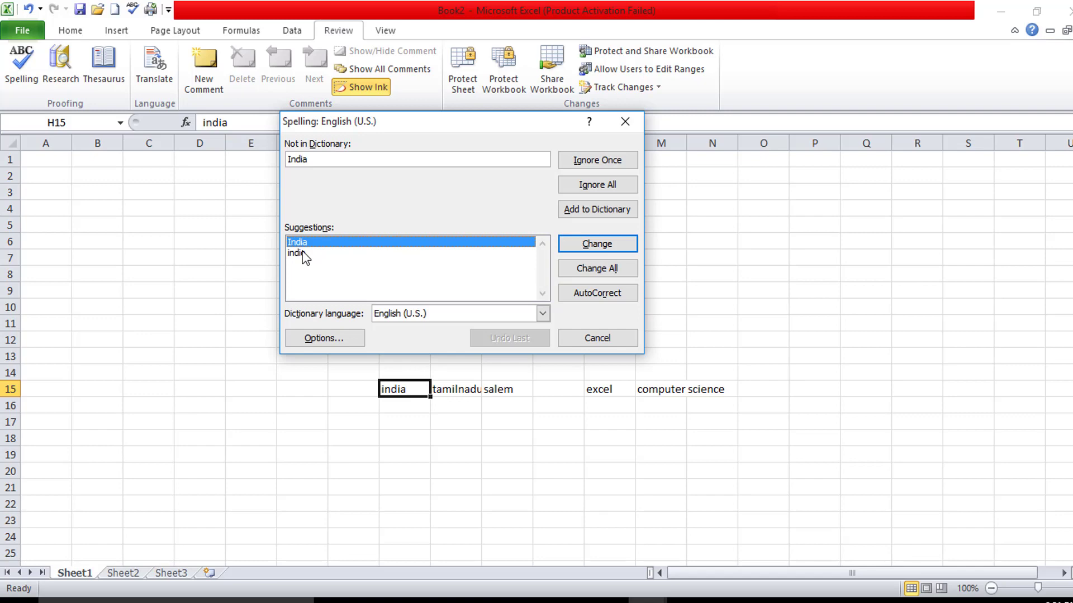
pyautogui.click(598, 246)
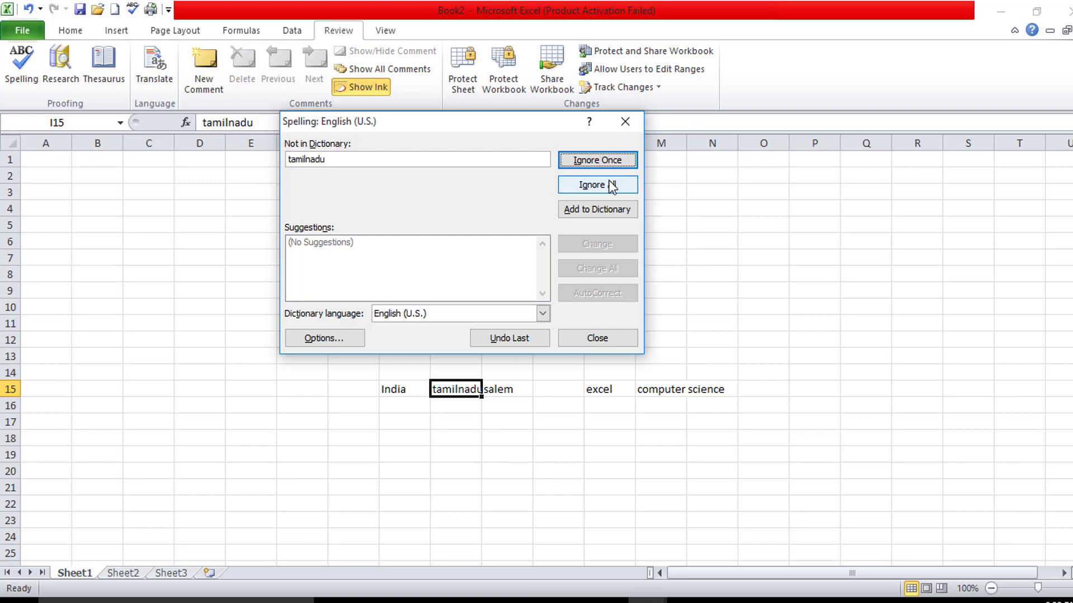
# - Add tamilnadu to the dictionary, change salem to Salem, and dismiss the completion message
pyautogui.click(604, 214)
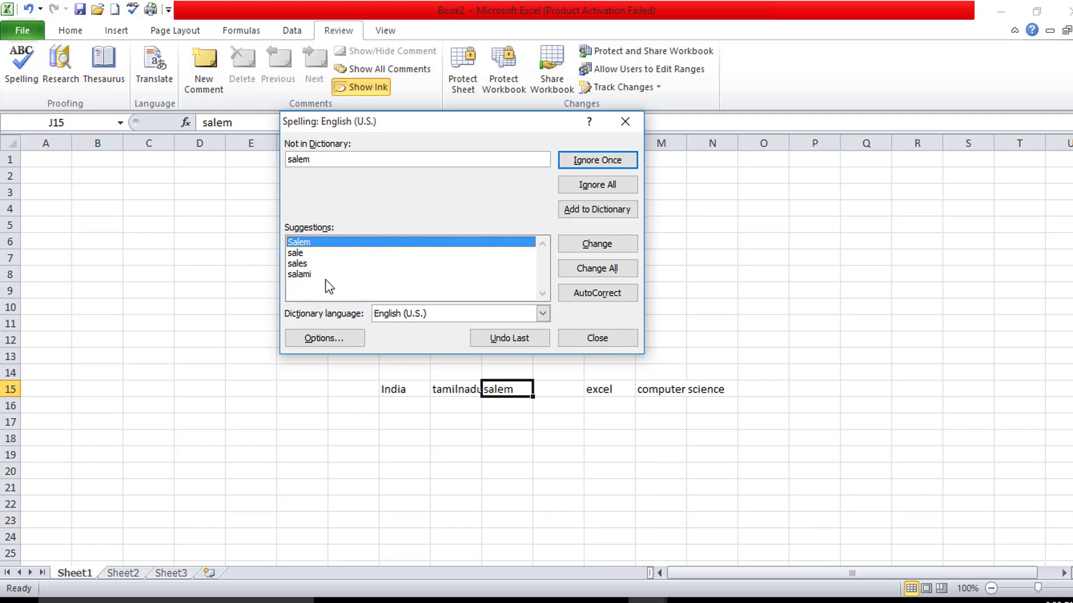
pyautogui.click(295, 256)
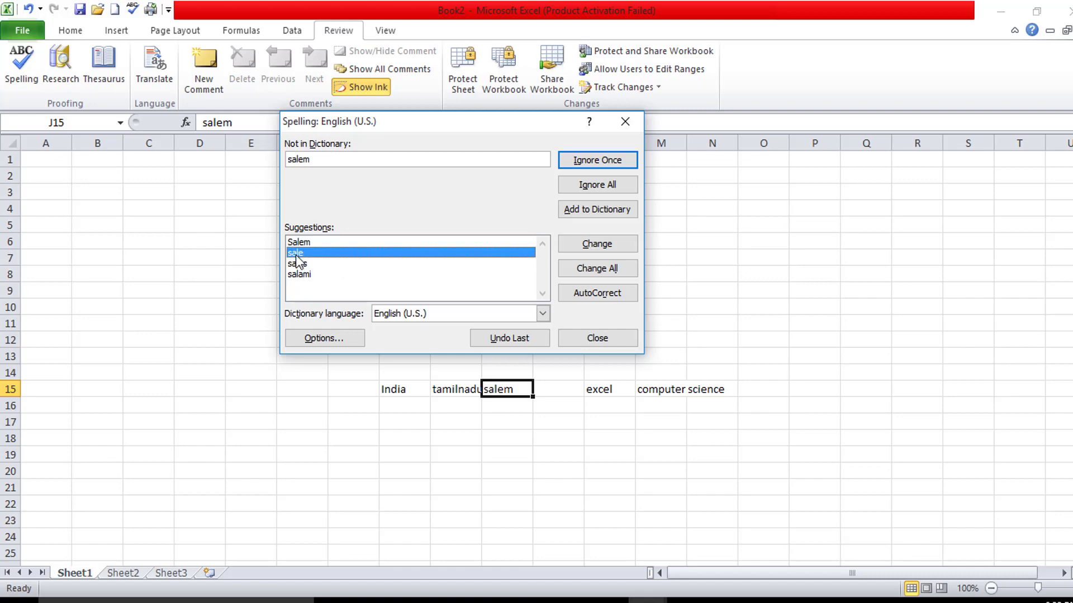
pyautogui.click(301, 241)
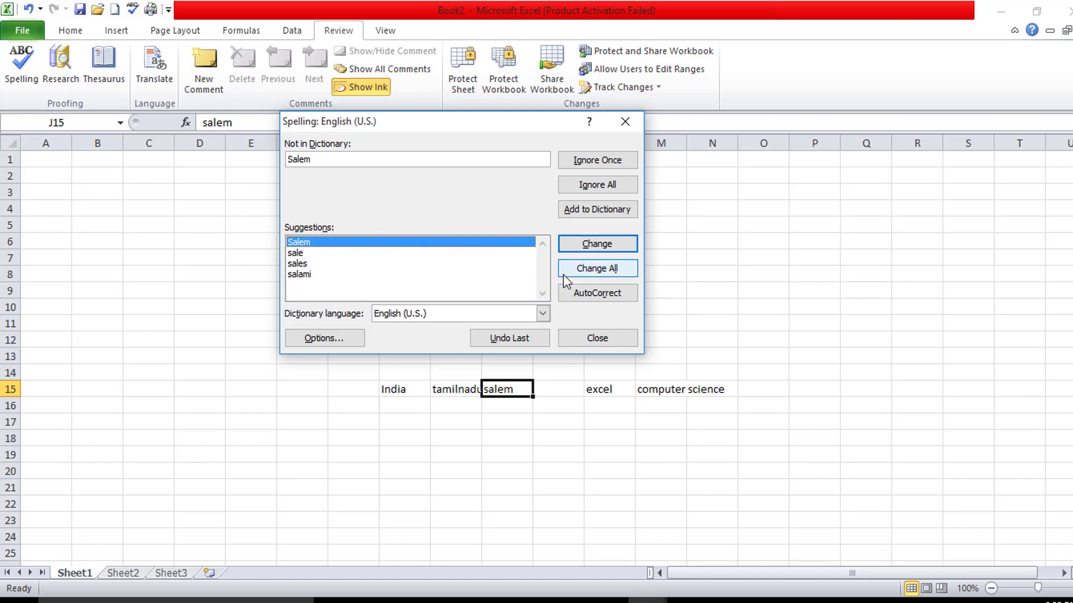
pyautogui.click(568, 244)
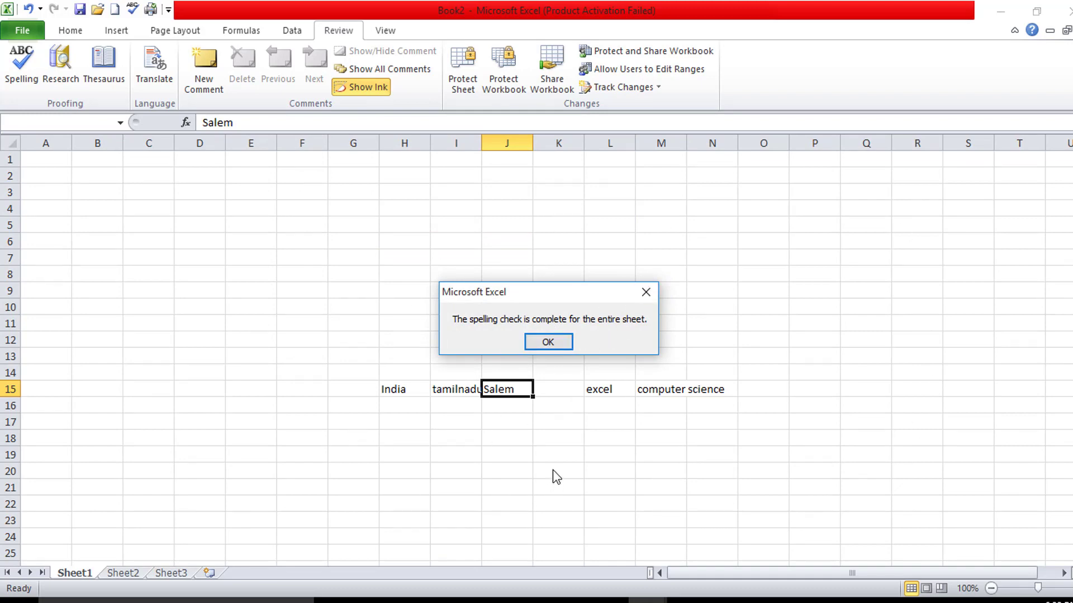
pyautogui.click(554, 350)
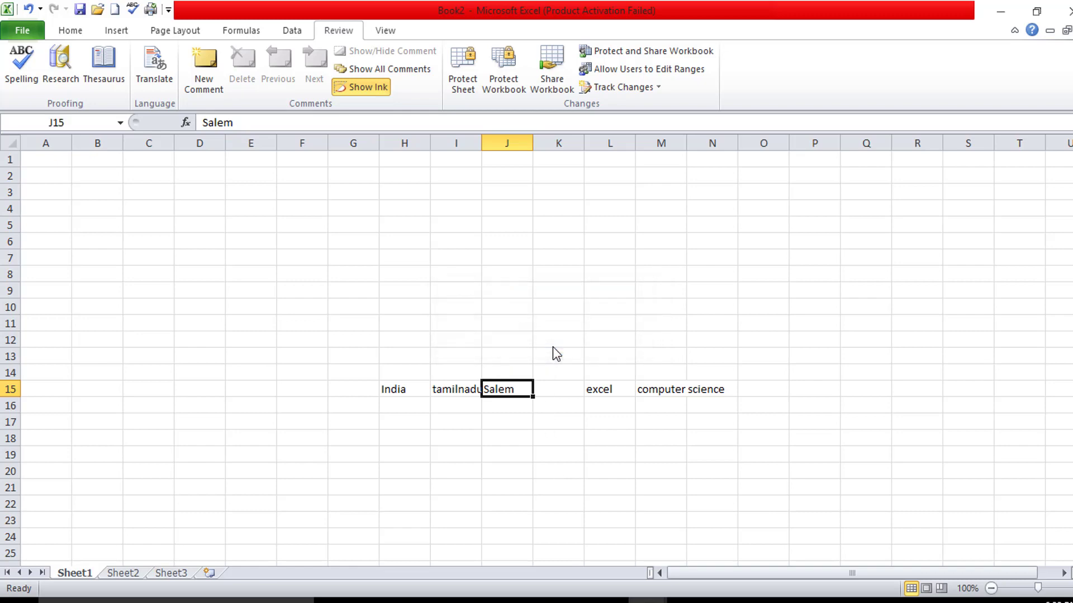
# - Search the Research pane's thesaurus for the word good
pyautogui.click(66, 85)
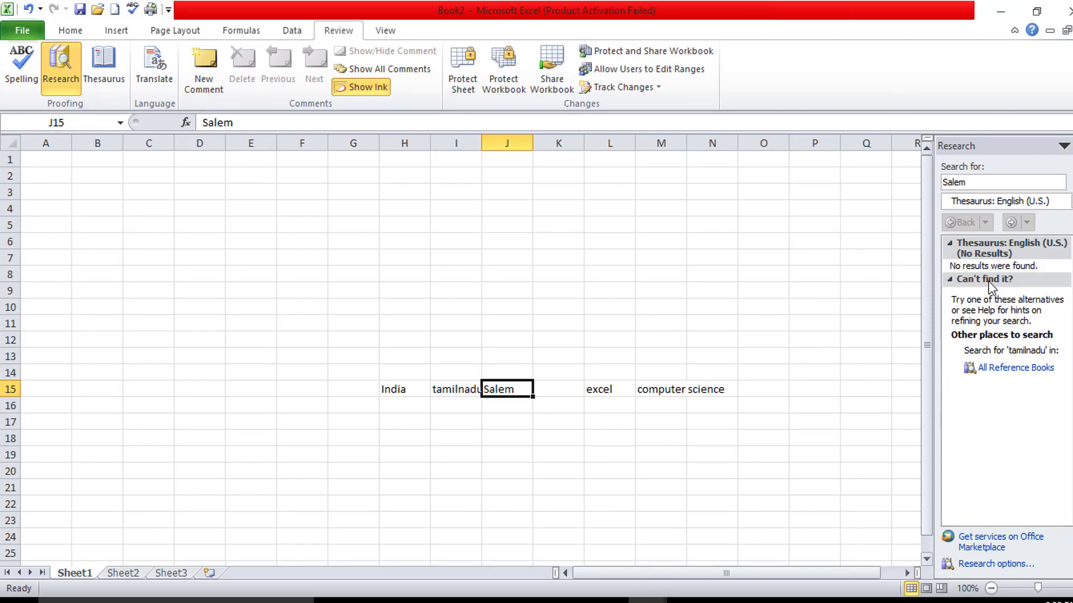
pyautogui.click(991, 179)
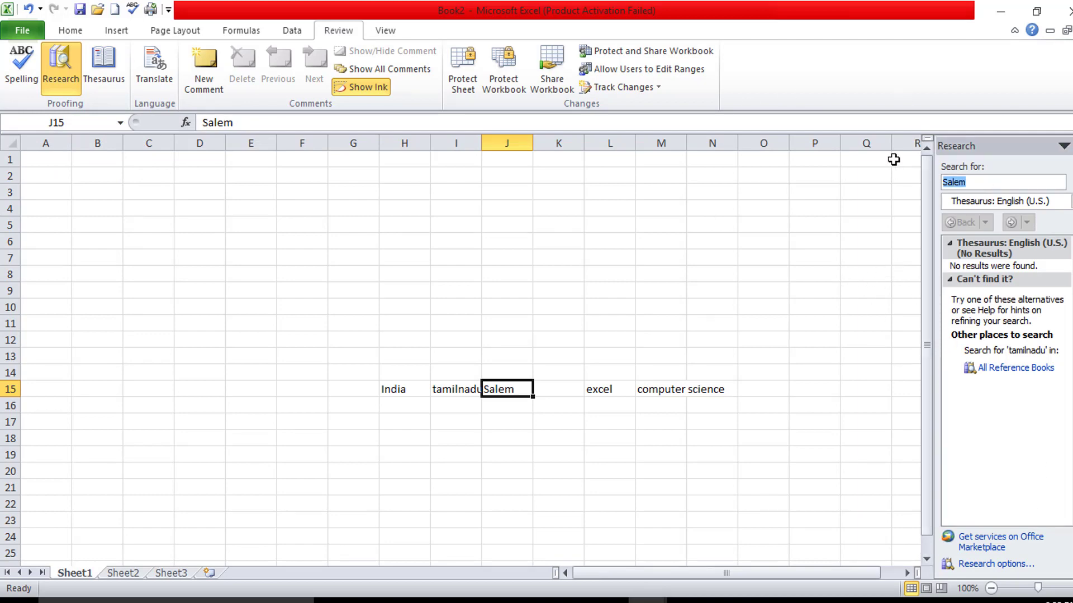
pyautogui.write('gooo')
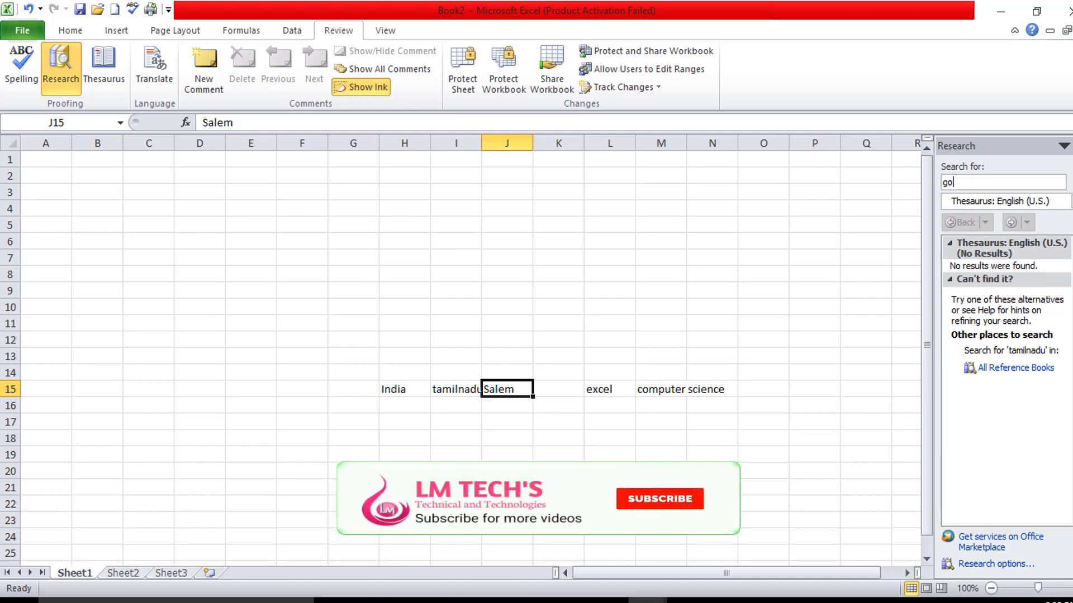
pyautogui.press('BackSpace')
pyautogui.press('BackSpace')
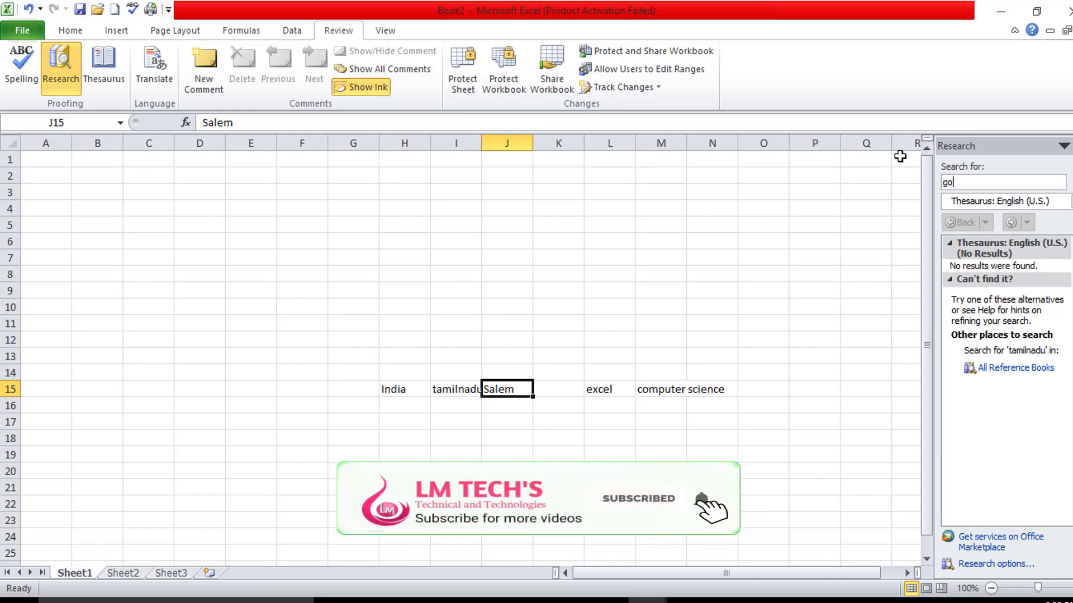
pyautogui.write('od')
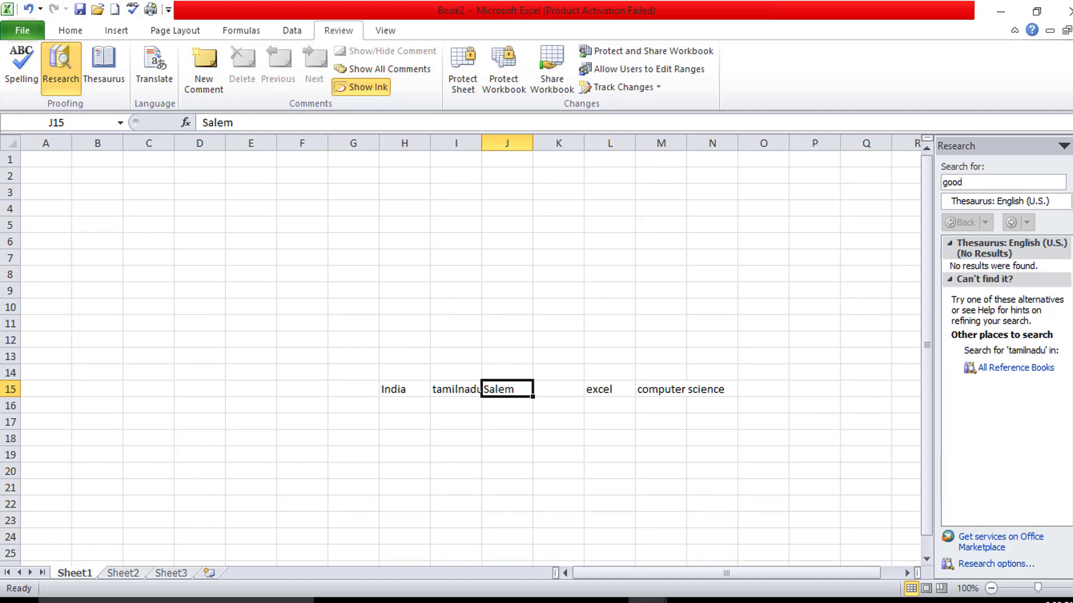
pyautogui.press('Return')
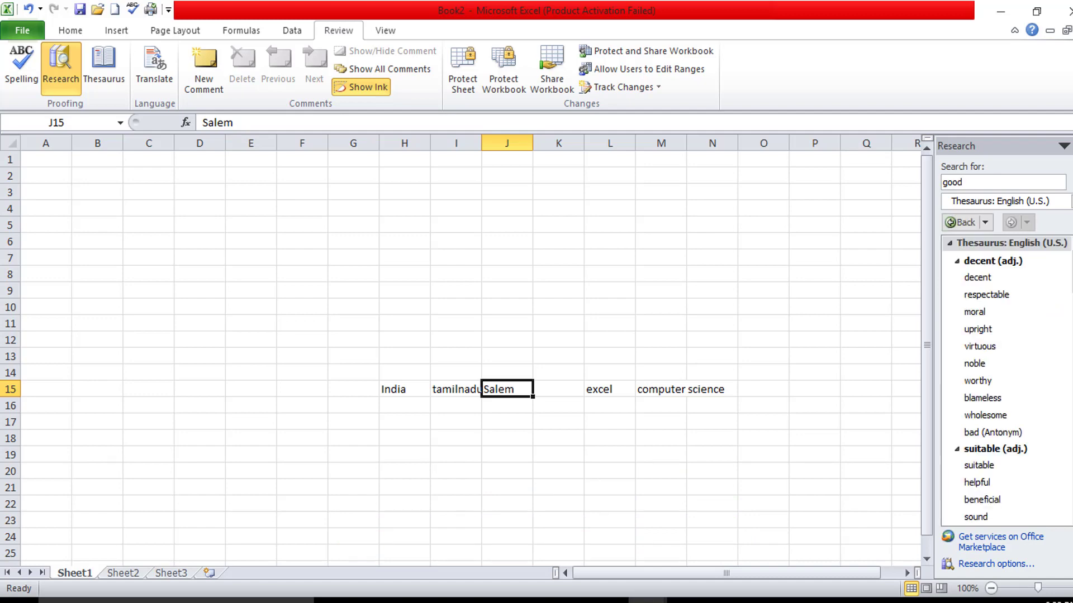
# - Browse the synonyms for good, such as suitable and helpful, then close the Research pane
pyautogui.scroll(-5, 995, 346)
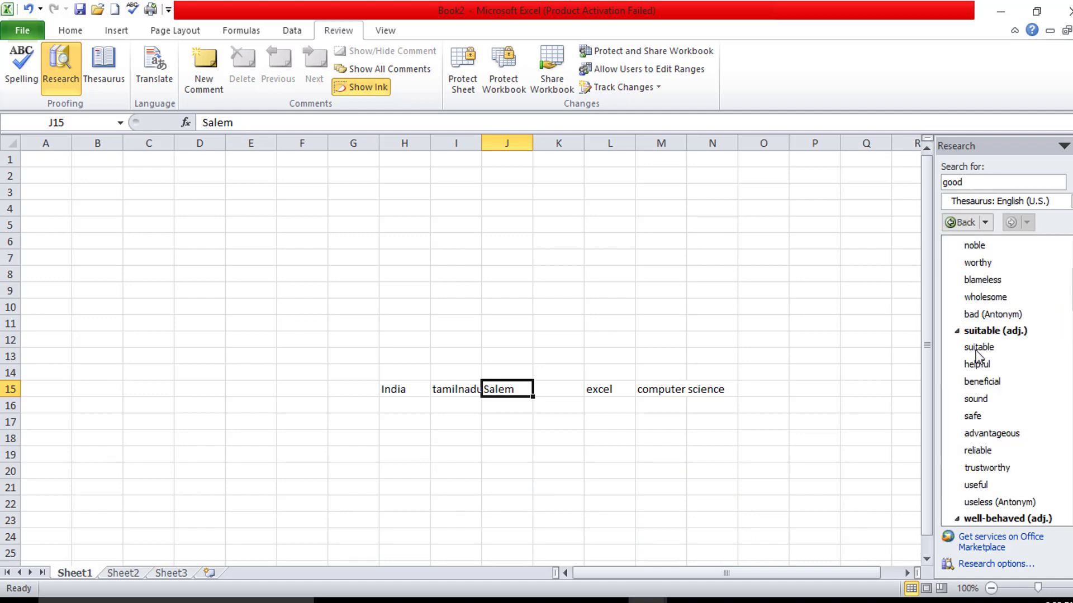
pyautogui.scroll(-5, 1009, 387)
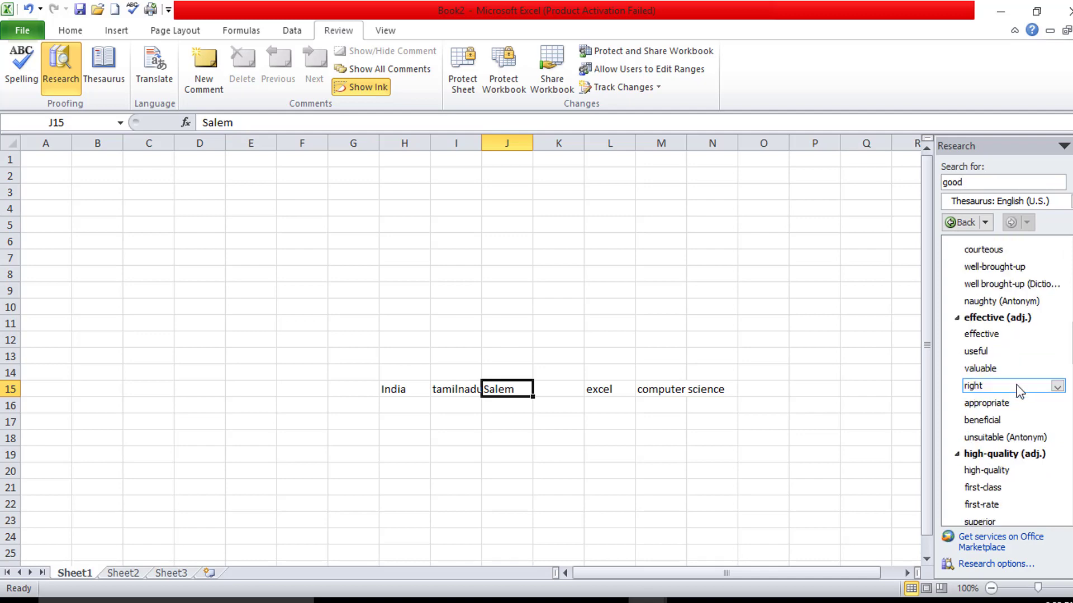
pyautogui.scroll(-6, 1017, 386)
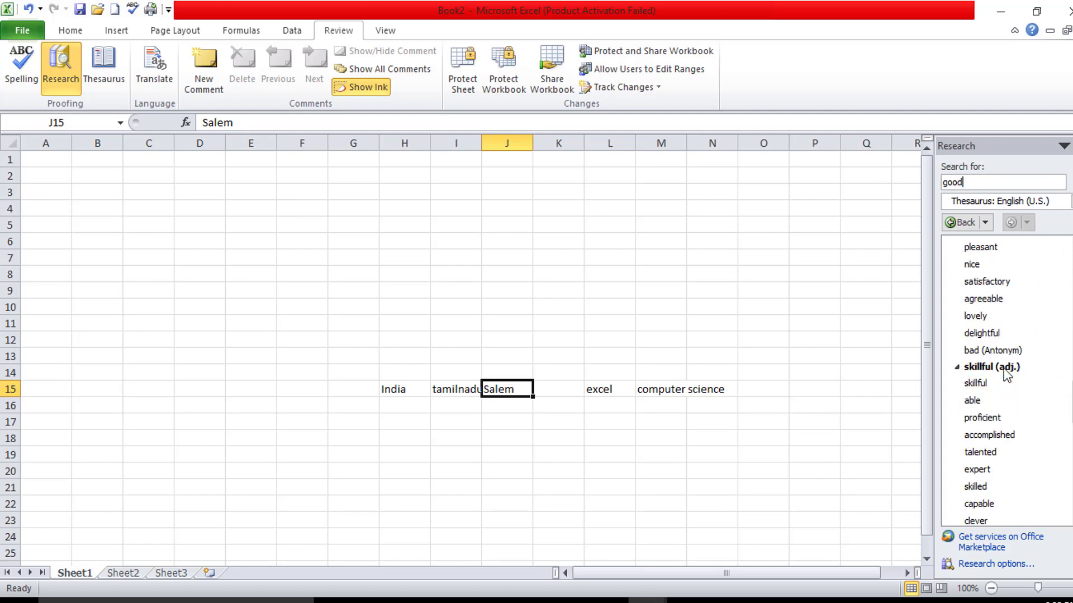
pyautogui.scroll(-9, 1006, 373)
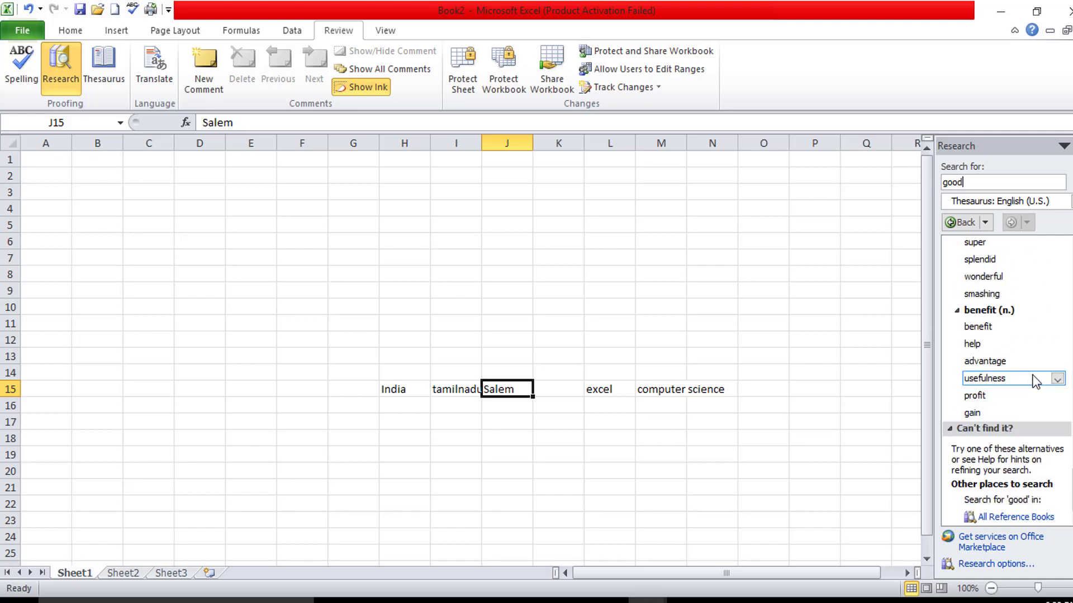
pyautogui.click(336, 295)
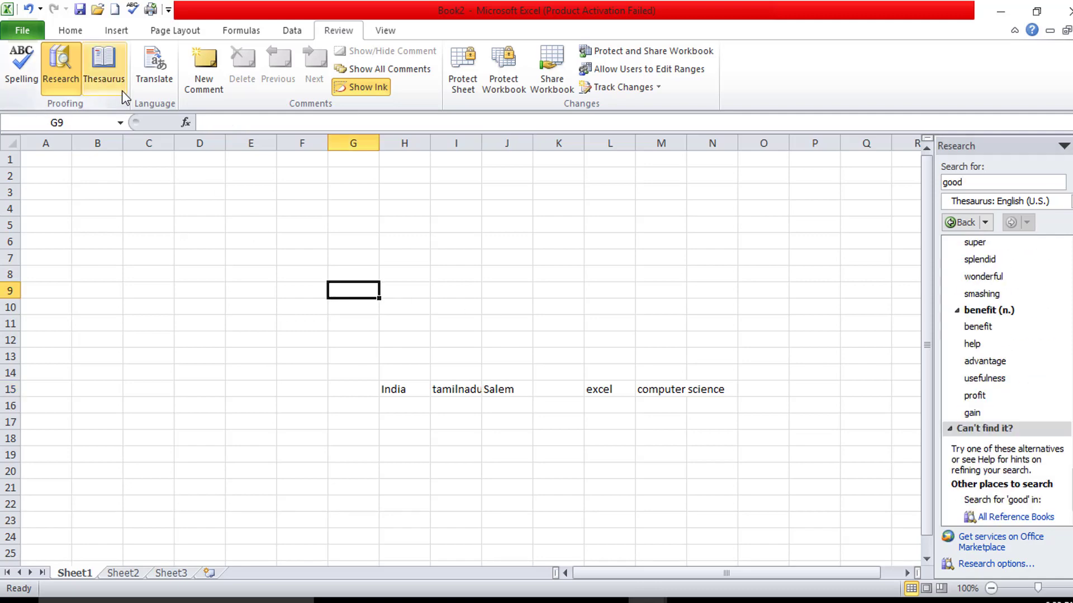
pyautogui.click(99, 79)
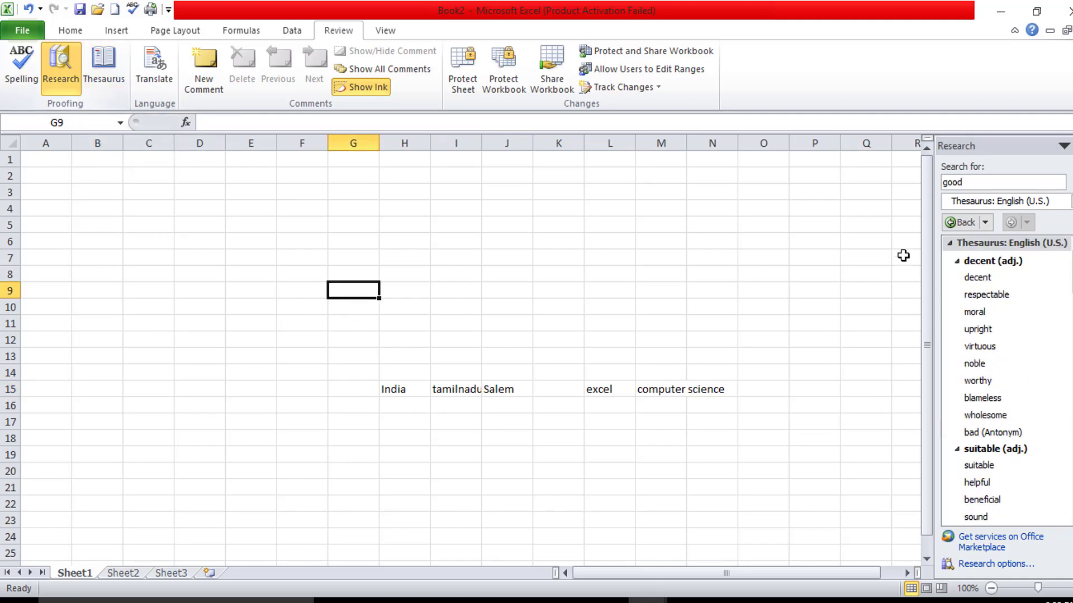
pyautogui.scroll(-4, 1008, 315)
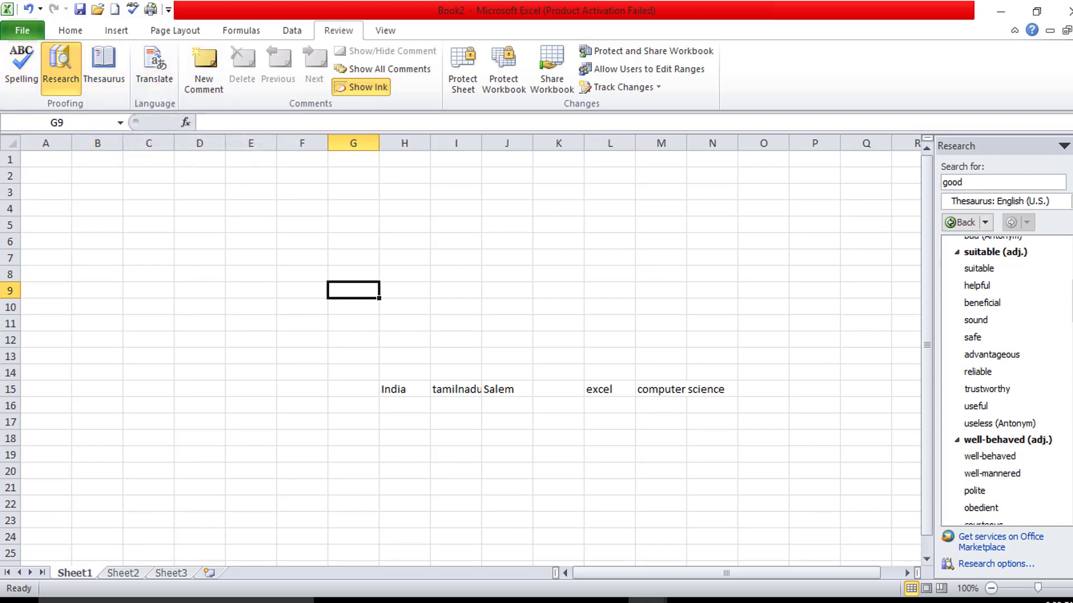
pyautogui.click(1068, 145)
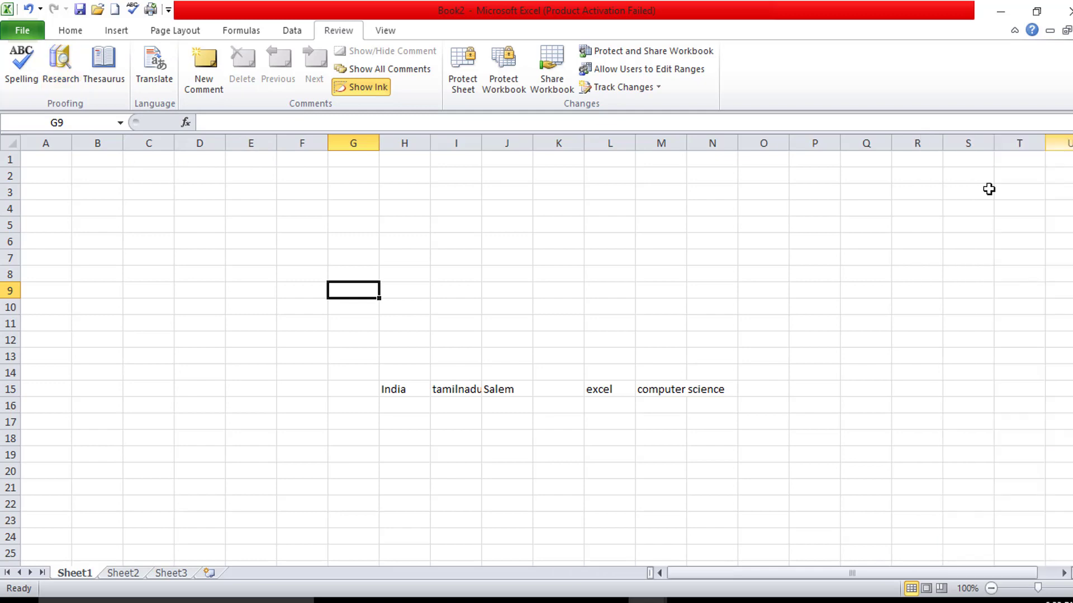
# - Translate India in H15 from English (U.S.) into Korean instead of French (France)
pyautogui.click(389, 387)
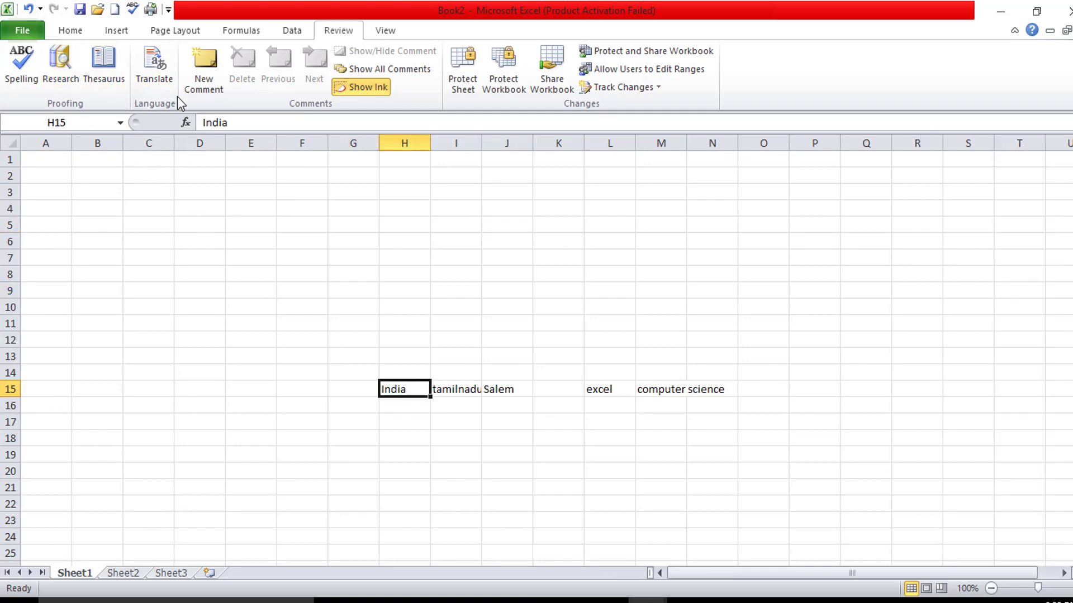
pyautogui.click(161, 81)
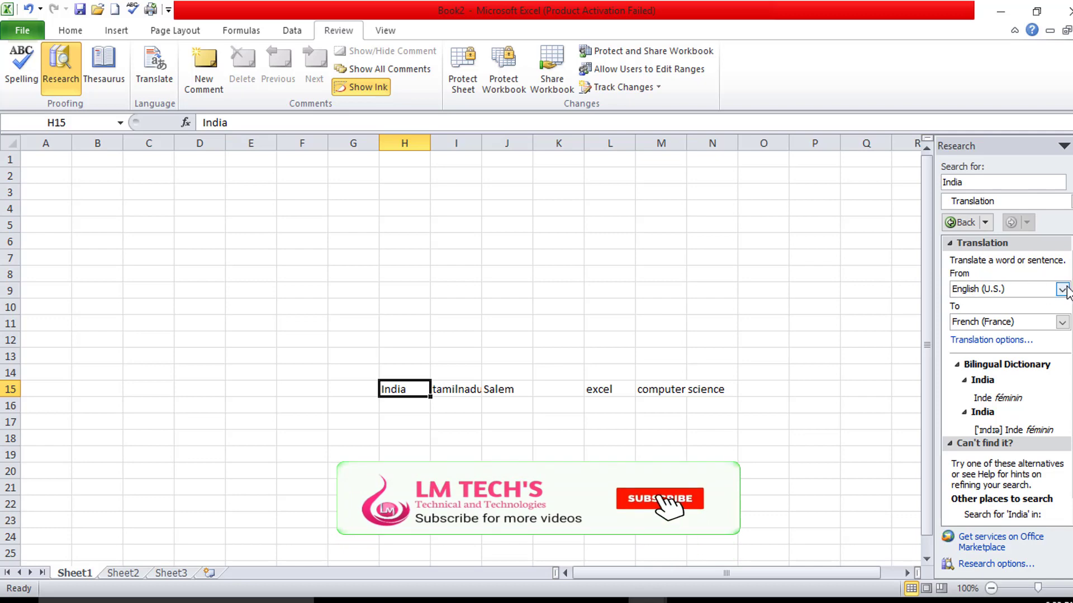
pyautogui.click(1062, 321)
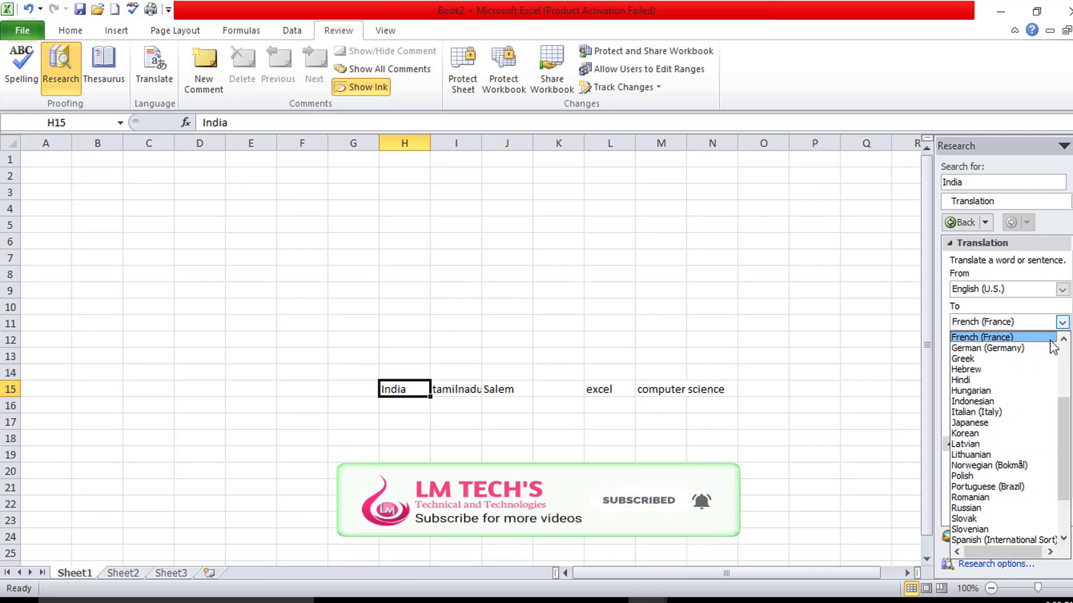
pyautogui.click(997, 338)
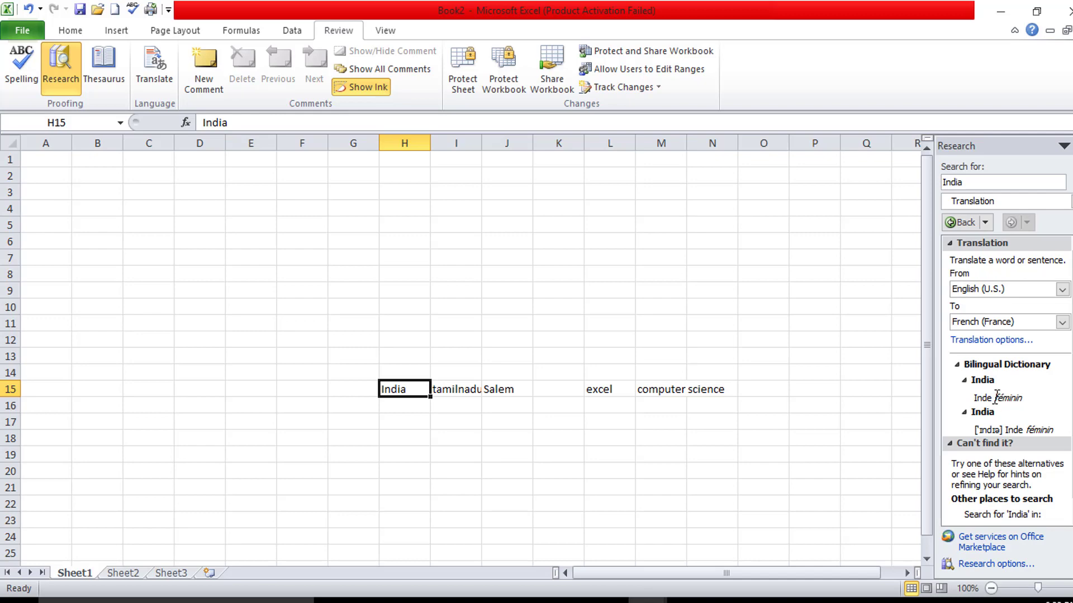
pyautogui.scroll(-1, 980, 408)
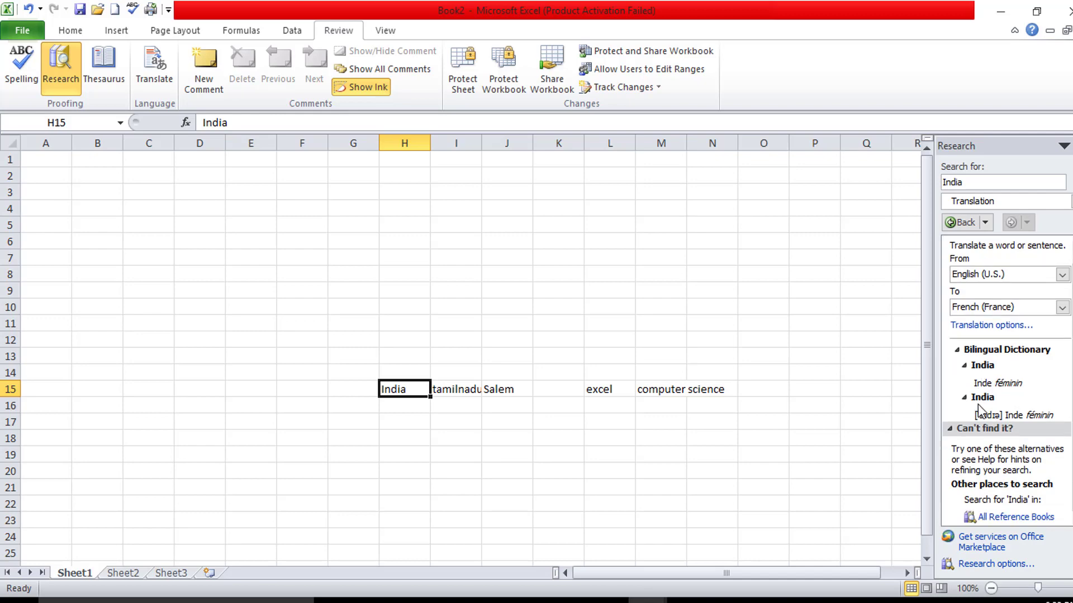
pyautogui.click(1062, 307)
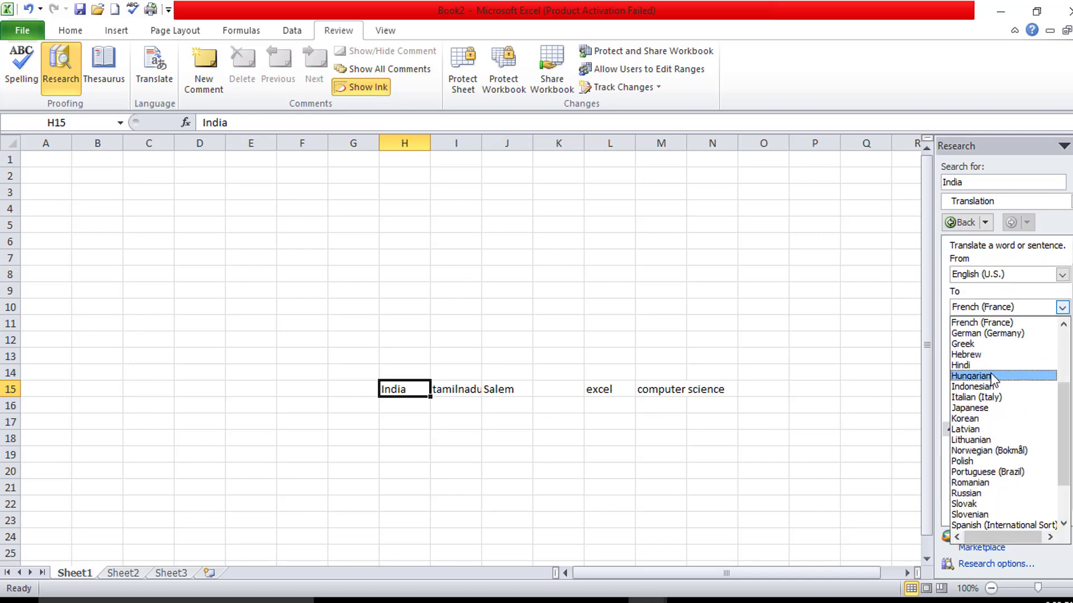
pyautogui.click(985, 425)
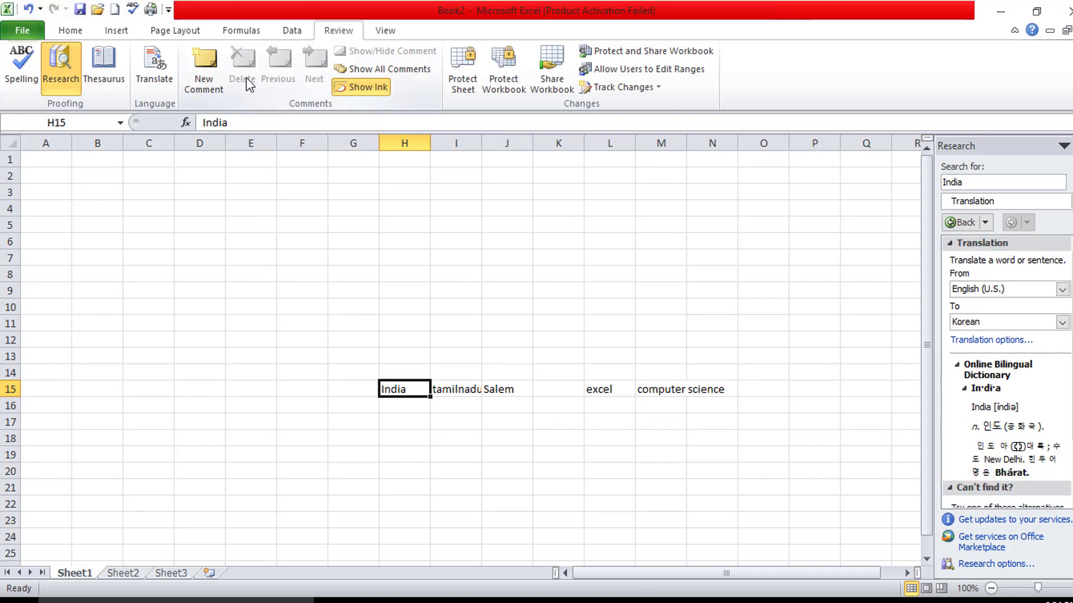
pyautogui.click(258, 356)
# - Add a comment reading point 1 to cell H15
pyautogui.click(386, 391)
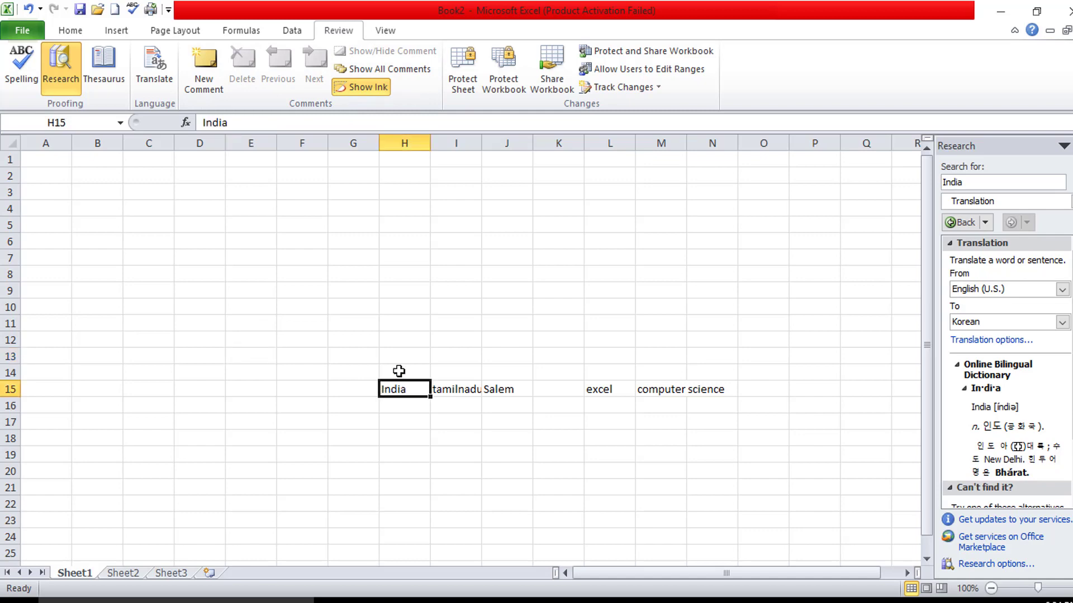
pyautogui.click(400, 330)
pyautogui.click(523, 323)
pyautogui.click(418, 387)
pyautogui.click(204, 66)
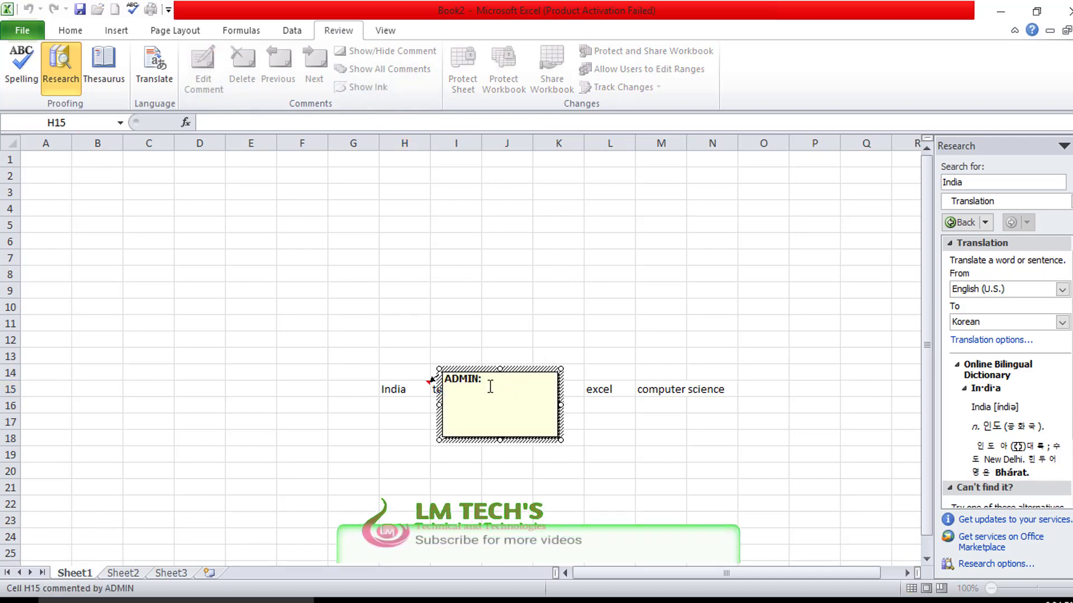
pyautogui.write('point 1')
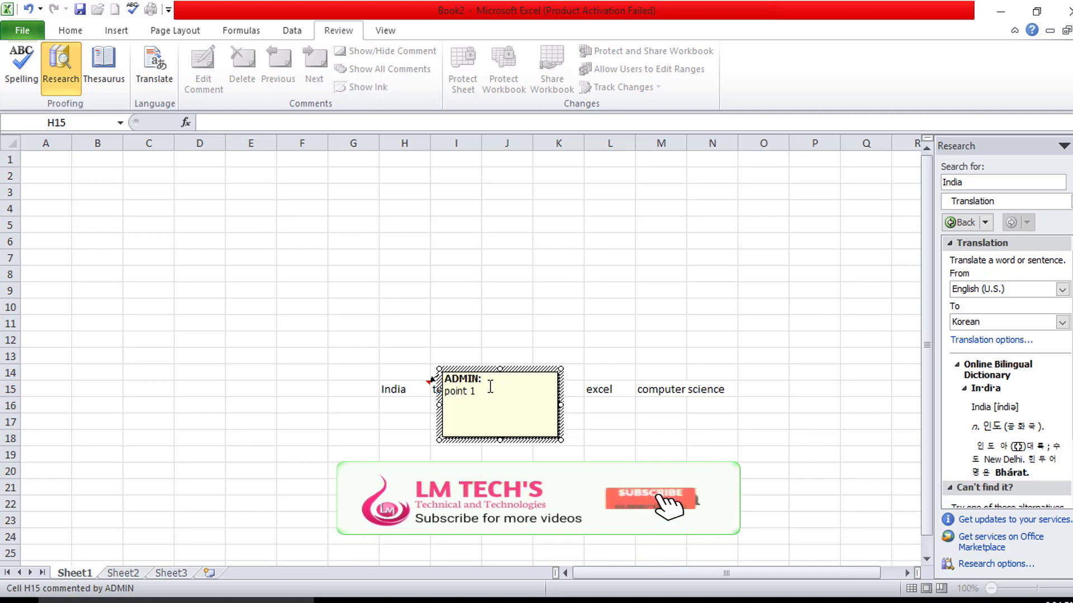
pyautogui.click(562, 299)
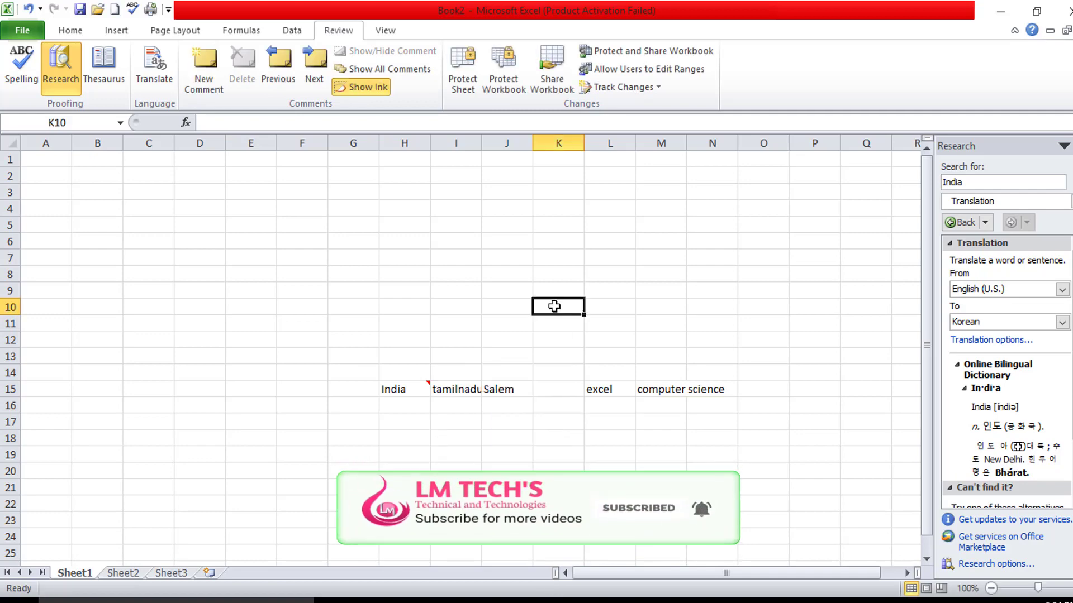
pyautogui.click(455, 257)
pyautogui.click(763, 373)
pyautogui.click(456, 390)
pyautogui.click(439, 342)
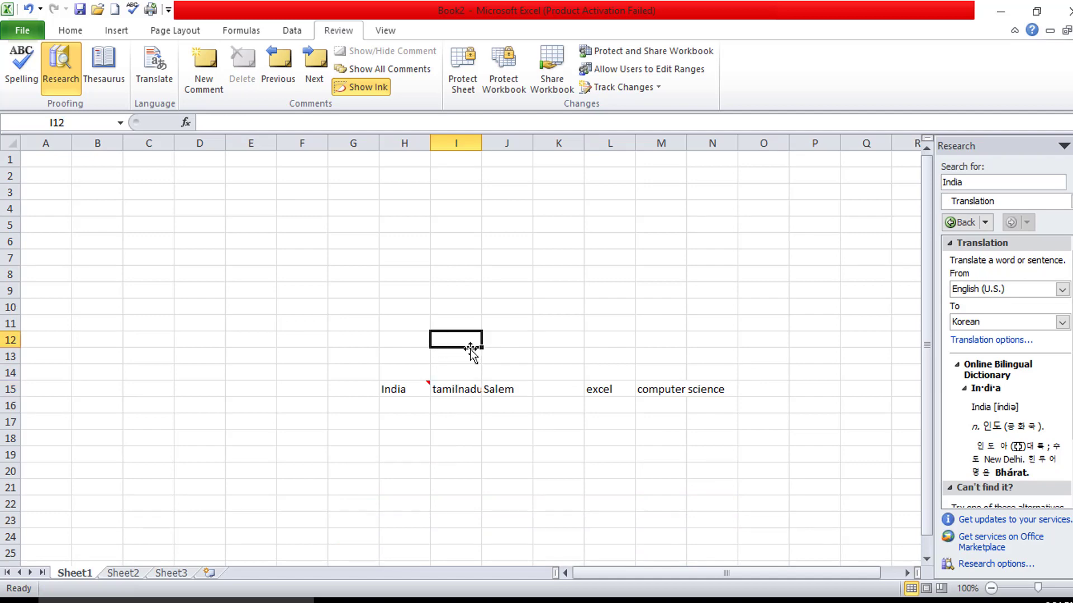
pyautogui.click(535, 362)
pyautogui.click(612, 418)
pyautogui.click(592, 294)
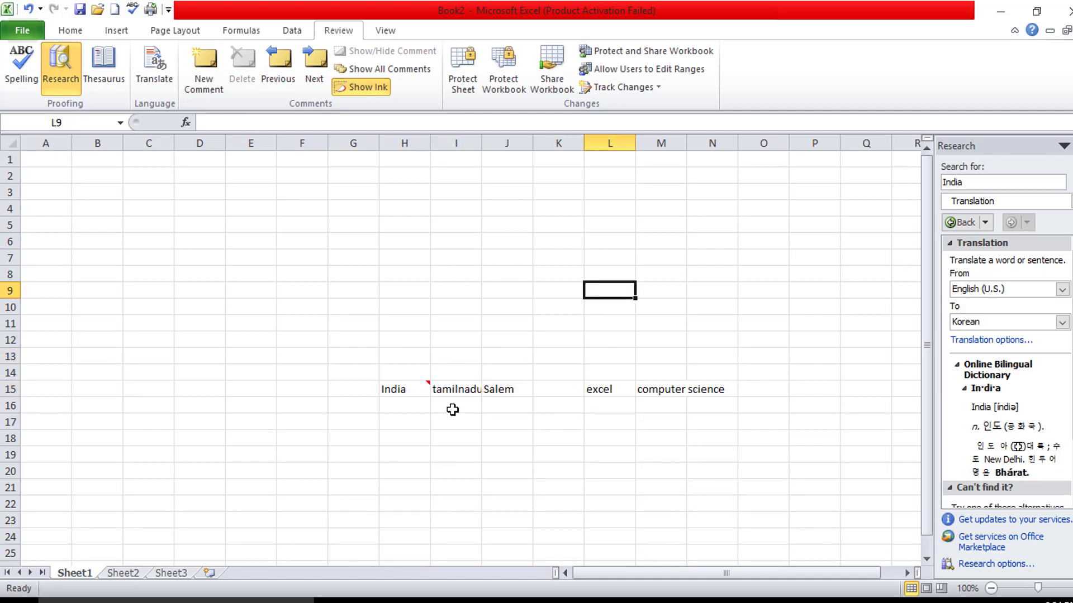
# - Add a comment reading point 2 to cell I9
pyautogui.click(446, 285)
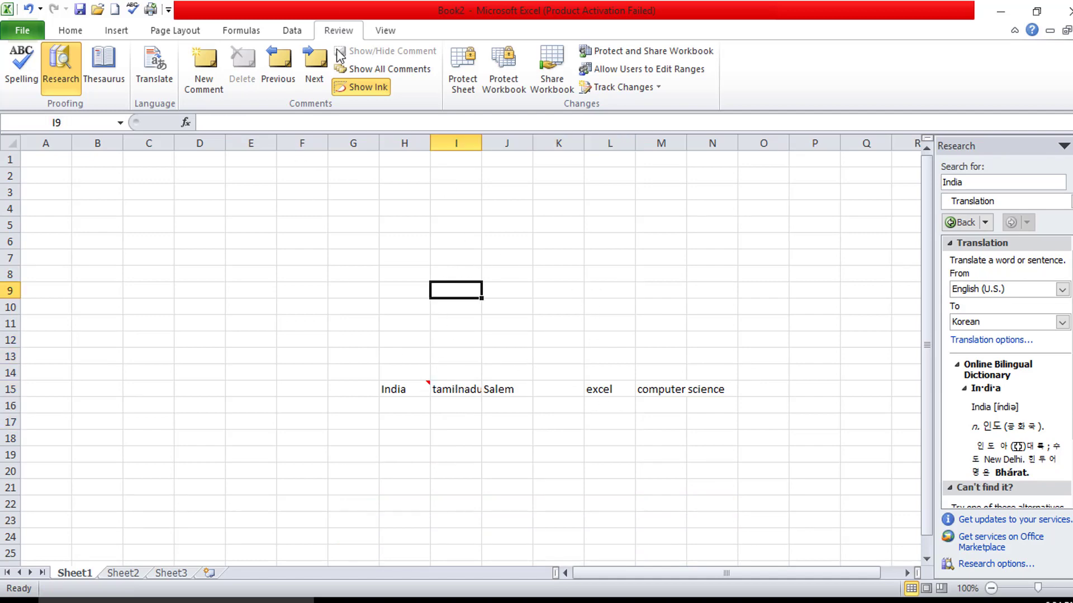
pyautogui.click(204, 62)
pyautogui.write('point')
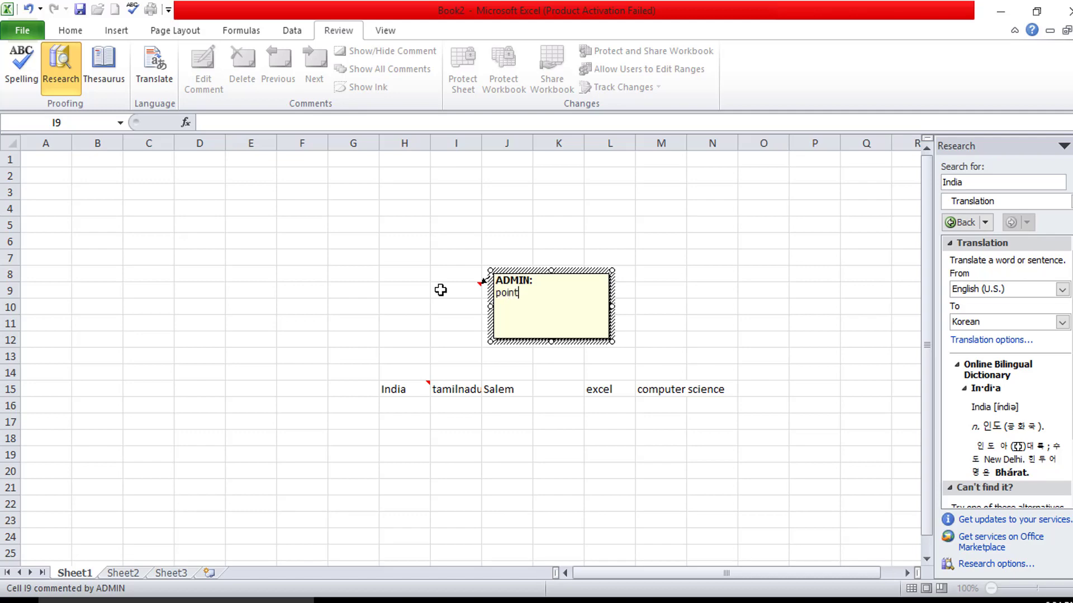
pyautogui.write(' 2')
pyautogui.click(316, 271)
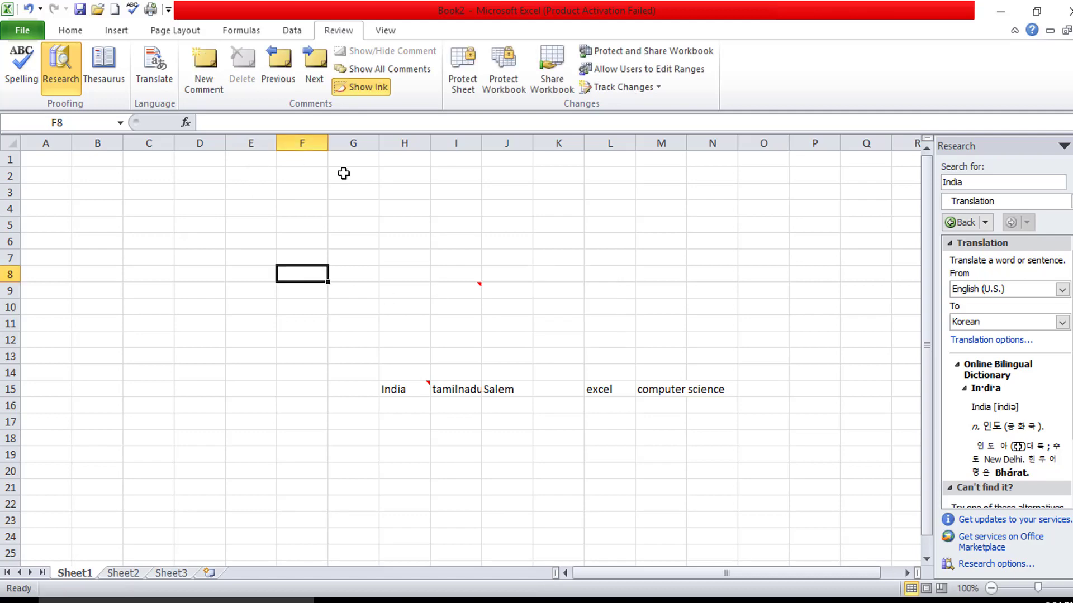
# - Add a comment reading point 3 to cell L15
pyautogui.click(601, 393)
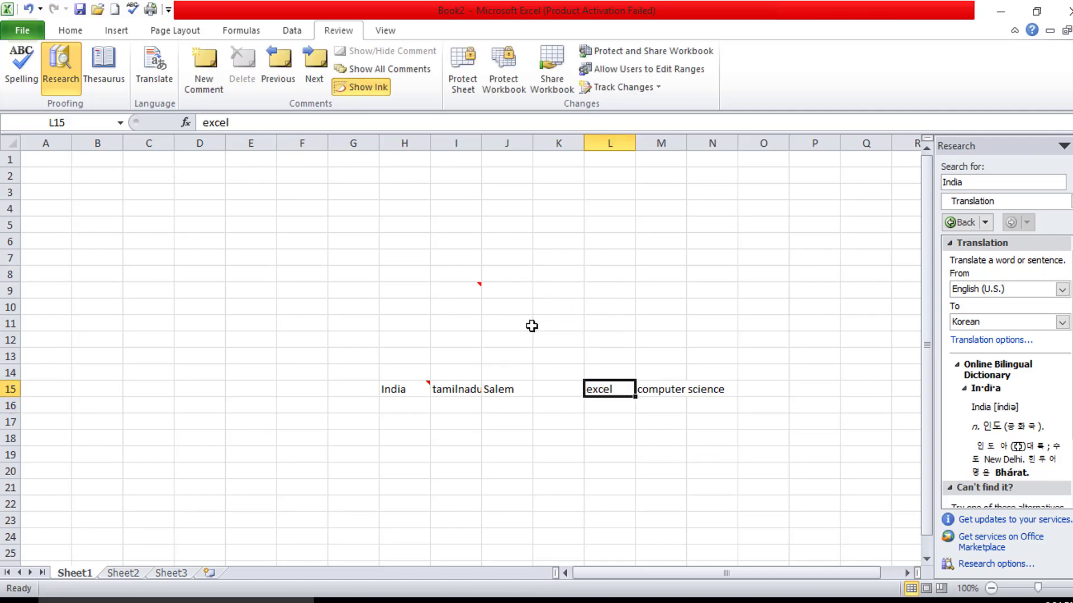
pyautogui.click(204, 62)
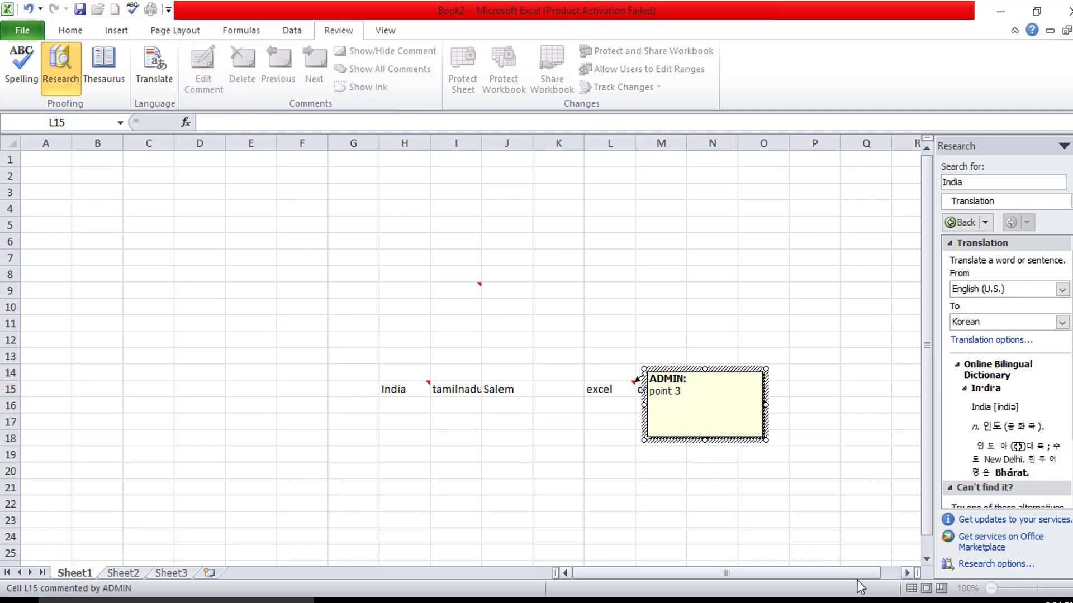
pyautogui.click(712, 454)
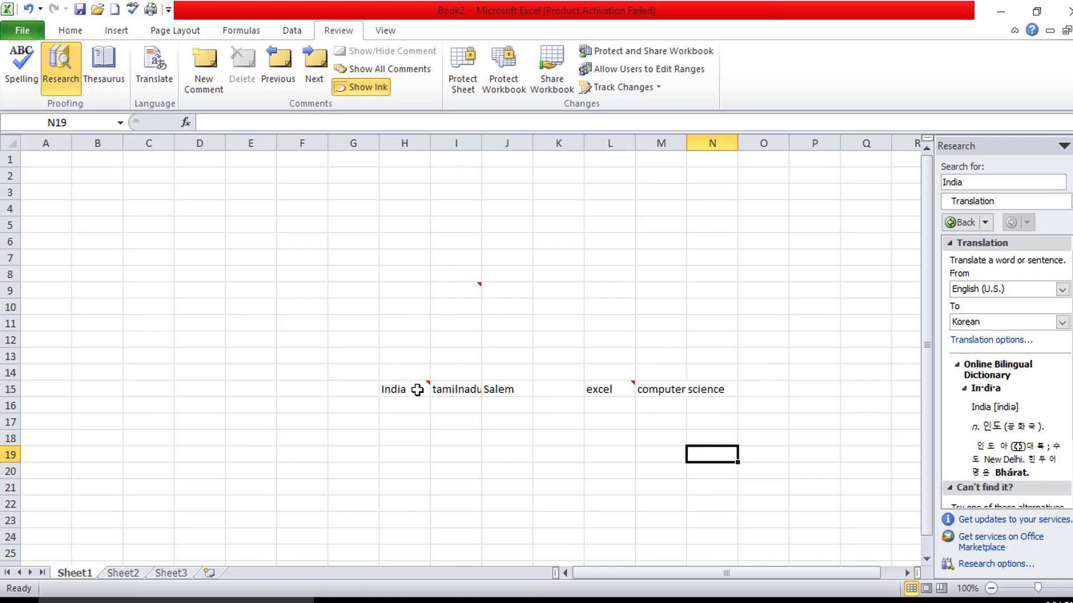
pyautogui.moveTo(421, 389)
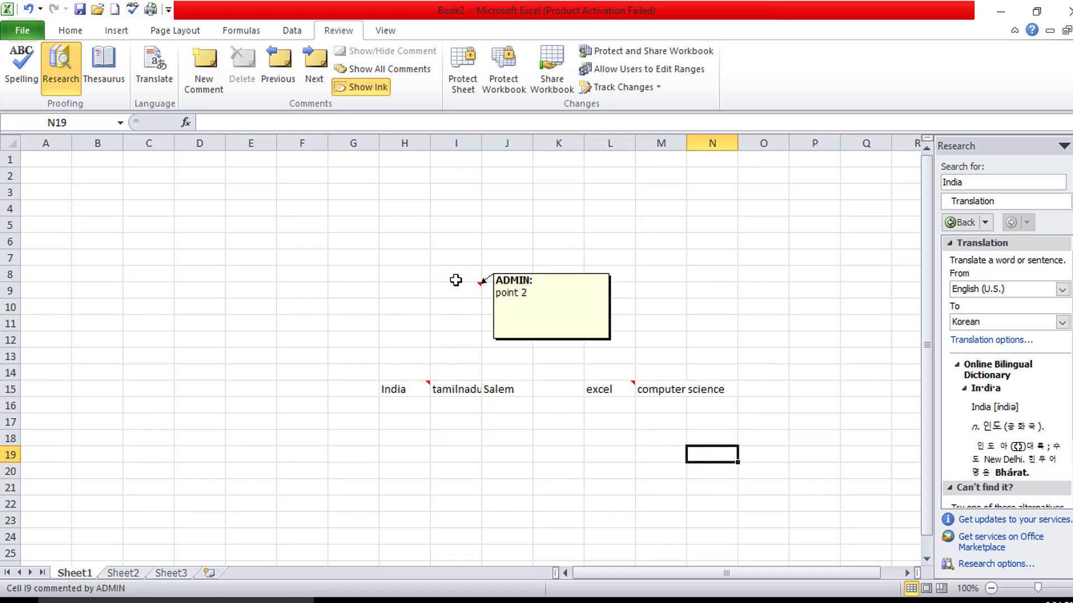
pyautogui.moveTo(612, 392)
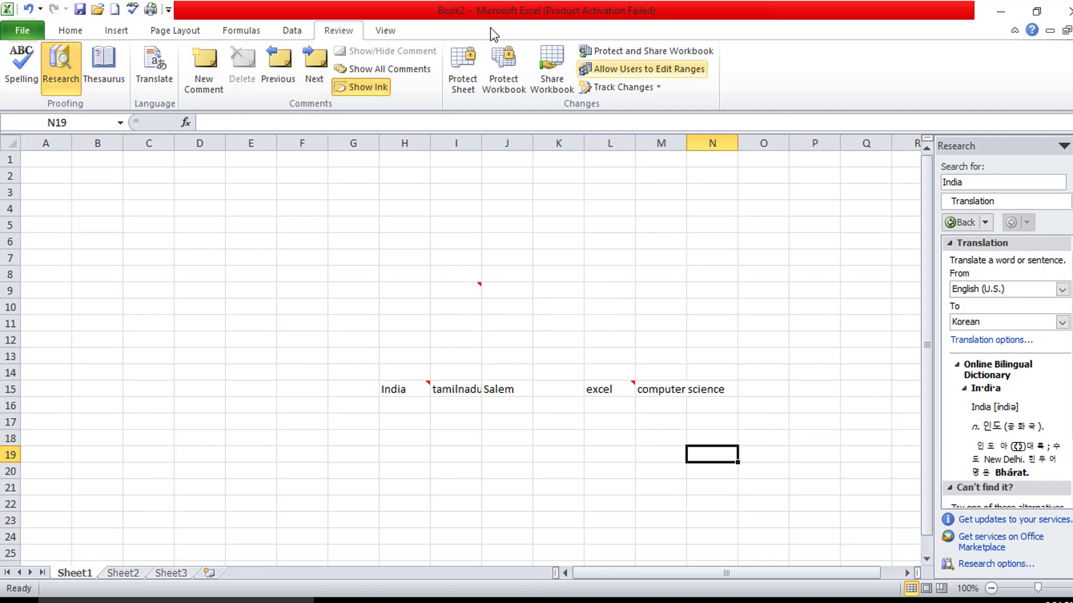
# - Step through the comments, delete point 2 on I9, and show all remaining comments
pyautogui.click(280, 62)
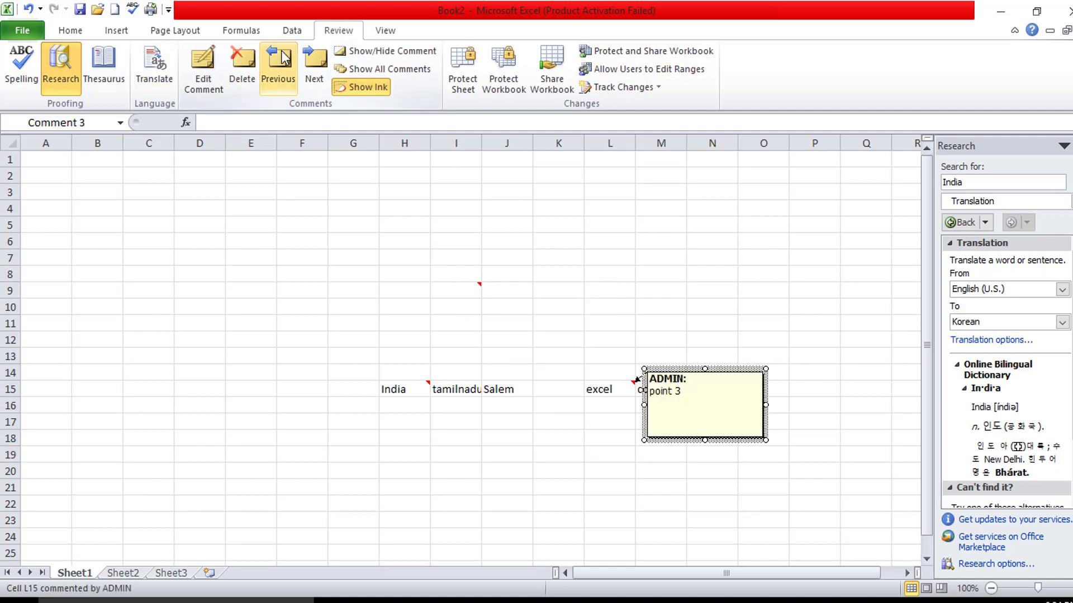
pyautogui.click(279, 60)
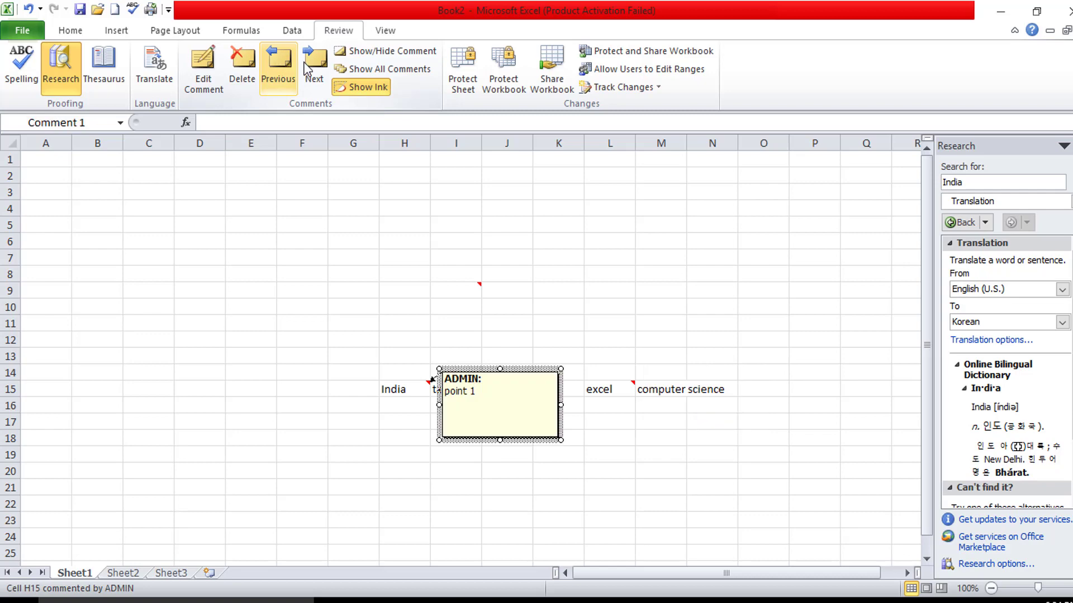
pyautogui.click(307, 63)
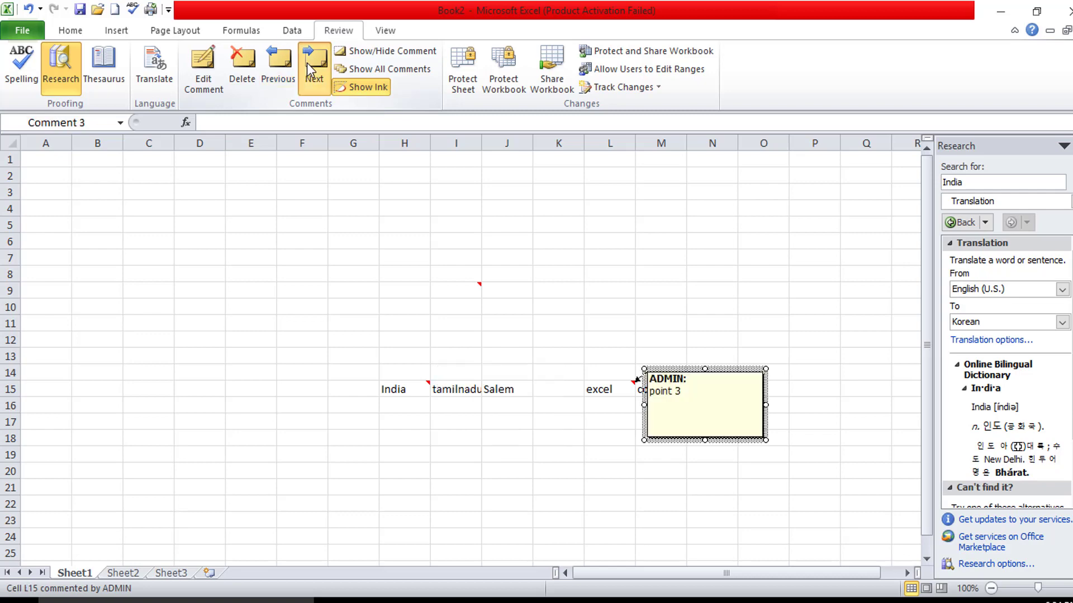
pyautogui.click(307, 62)
pyautogui.click(517, 337)
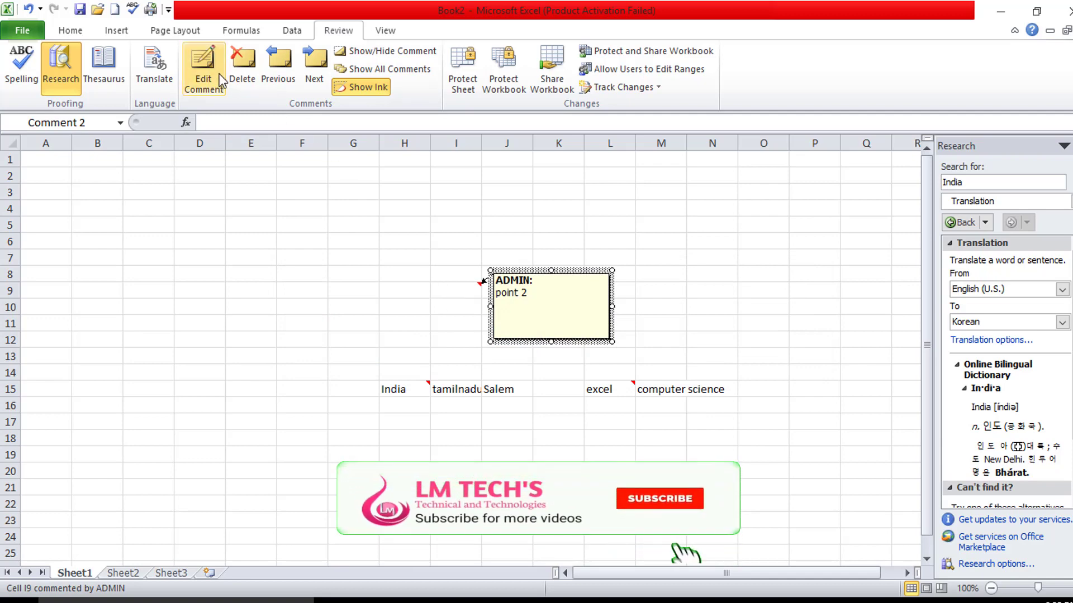
pyautogui.click(242, 77)
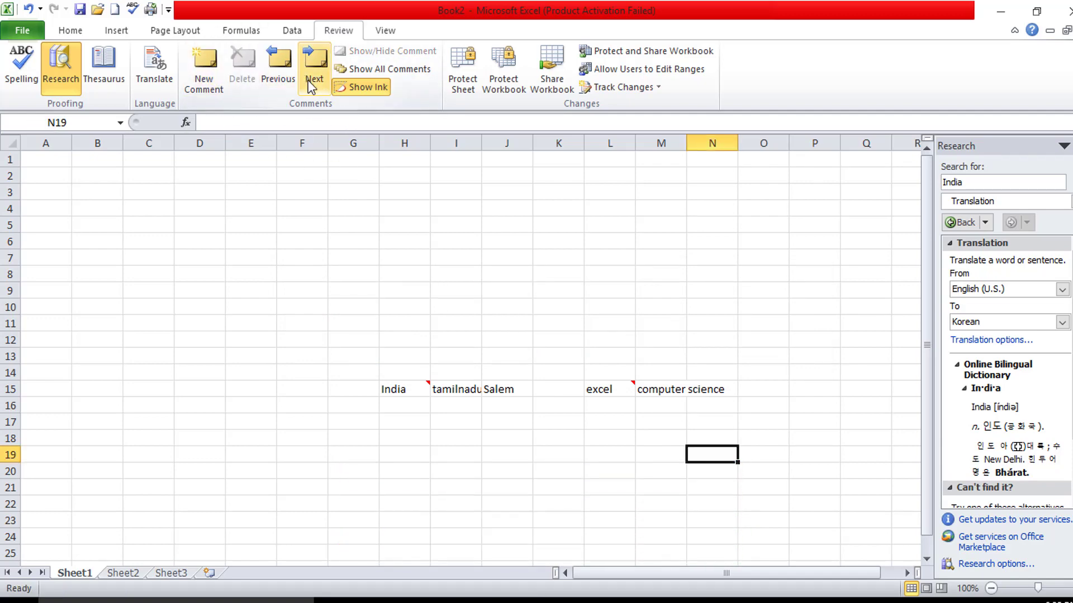
pyautogui.click(365, 69)
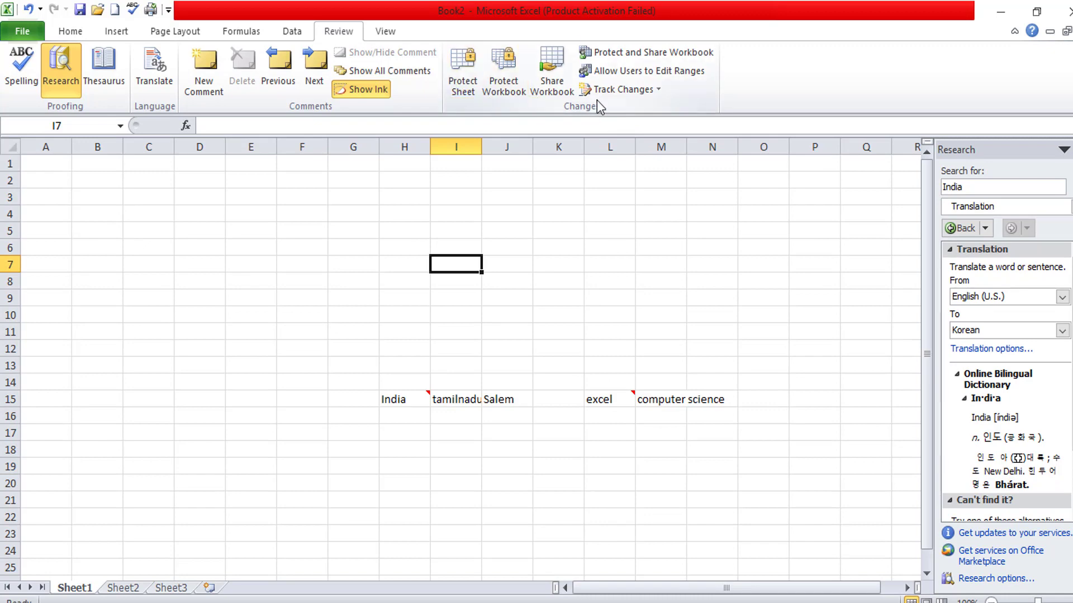
pyautogui.click(288, 281)
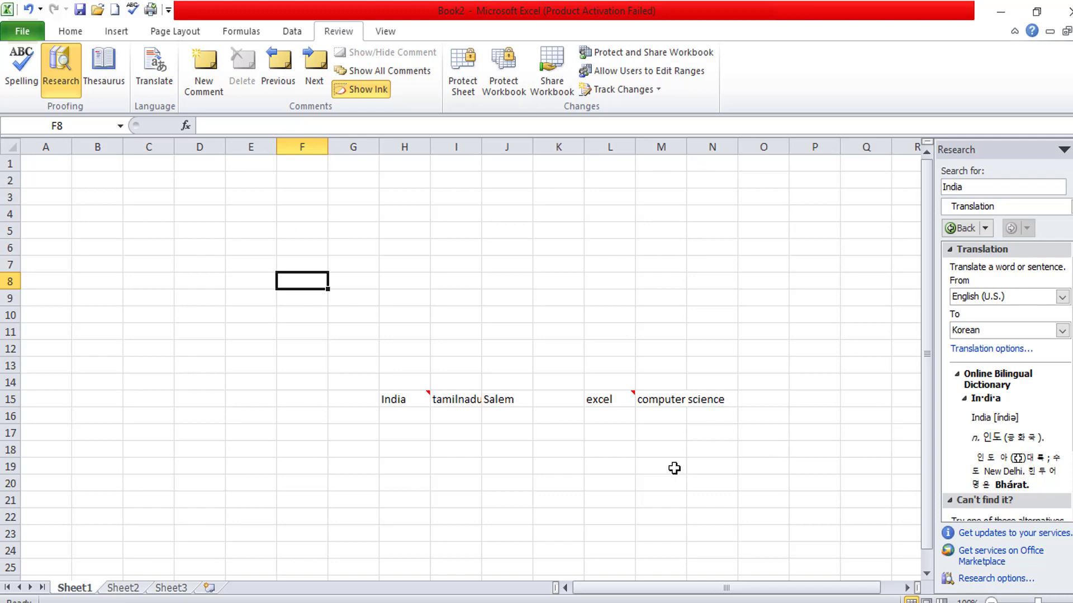
pyautogui.click(472, 86)
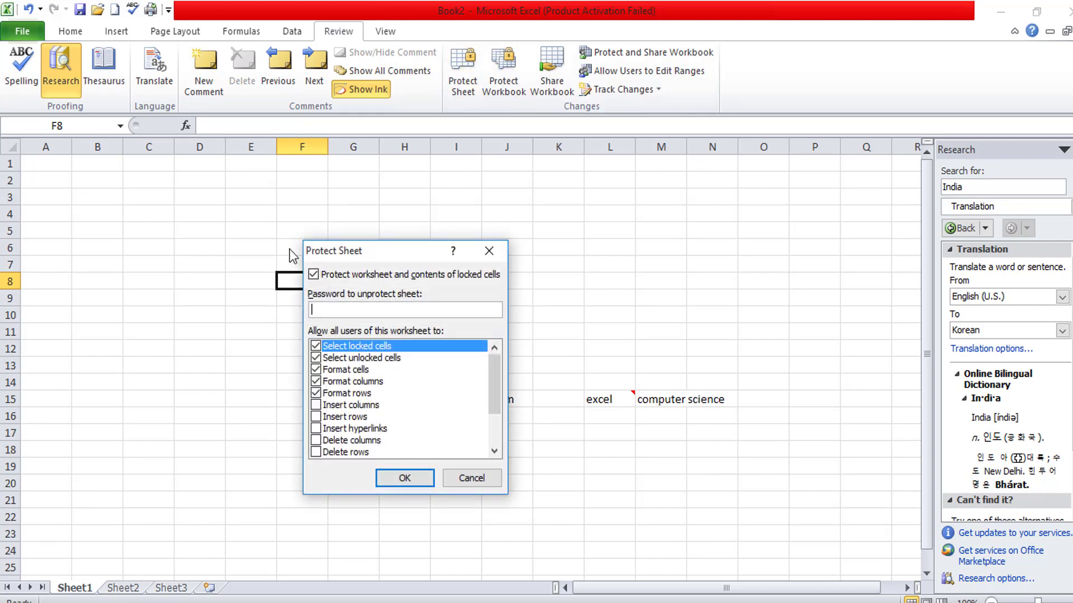
pyautogui.moveTo(427, 247); pyautogui.dragTo(486, 206)
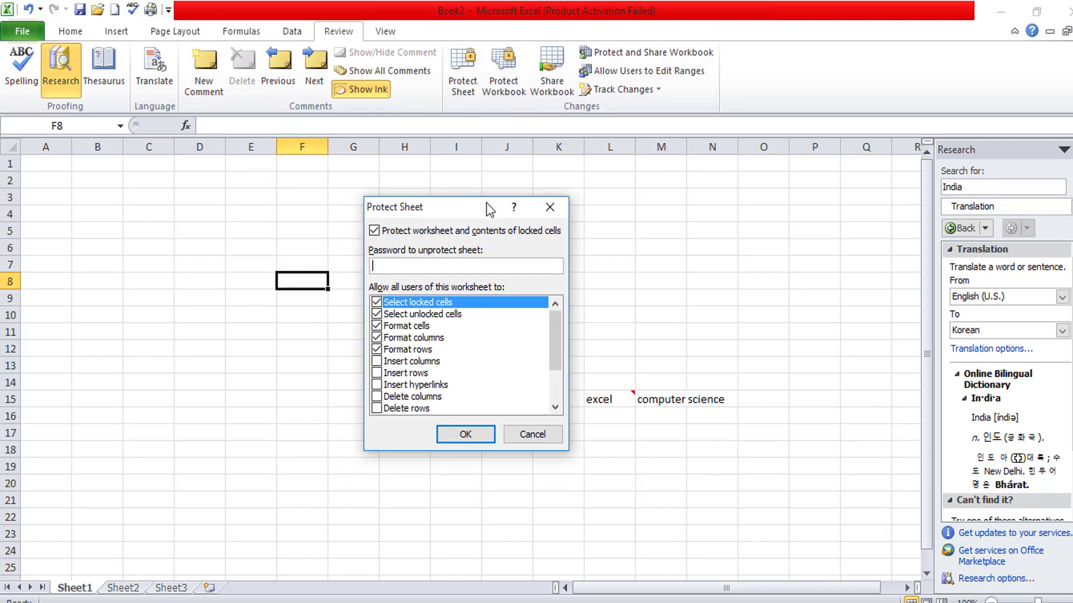
pyautogui.click(377, 350)
pyautogui.click(377, 338)
pyautogui.click(377, 326)
pyautogui.click(381, 263)
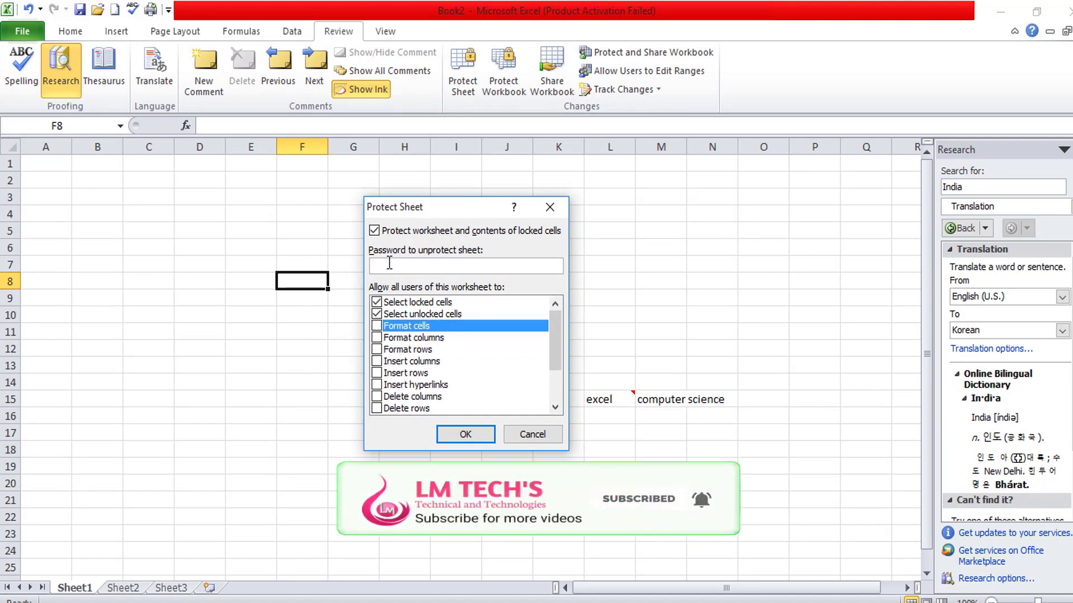
pyautogui.write('123')
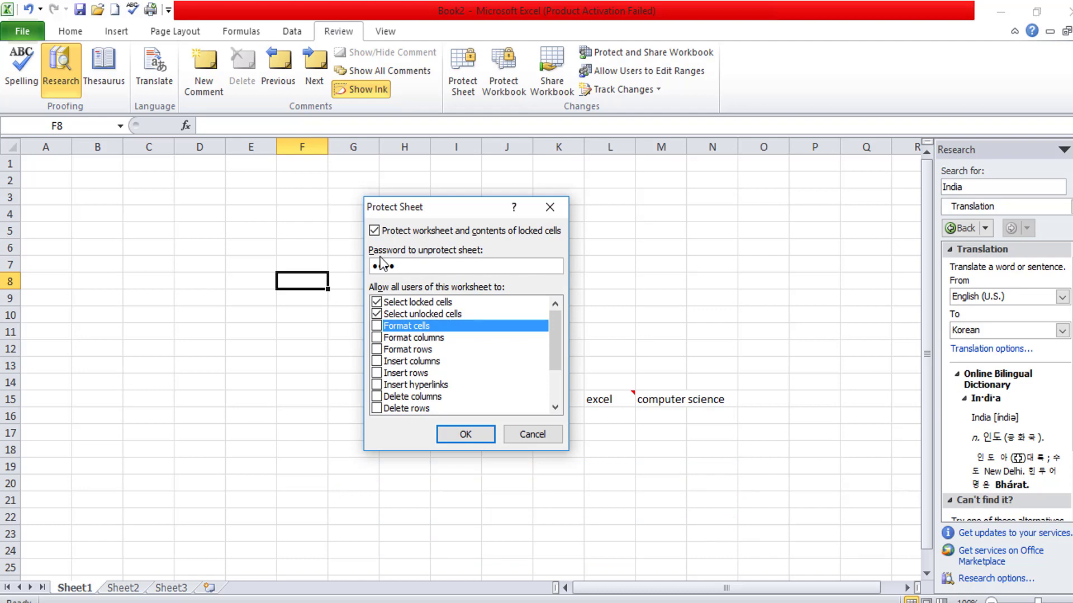
pyautogui.write('4')
pyautogui.scroll(-2, 408, 327)
pyautogui.scroll(2, 424, 336)
pyautogui.scroll(-2, 418, 349)
pyautogui.scroll(2, 430, 353)
pyautogui.scroll(-2, 437, 362)
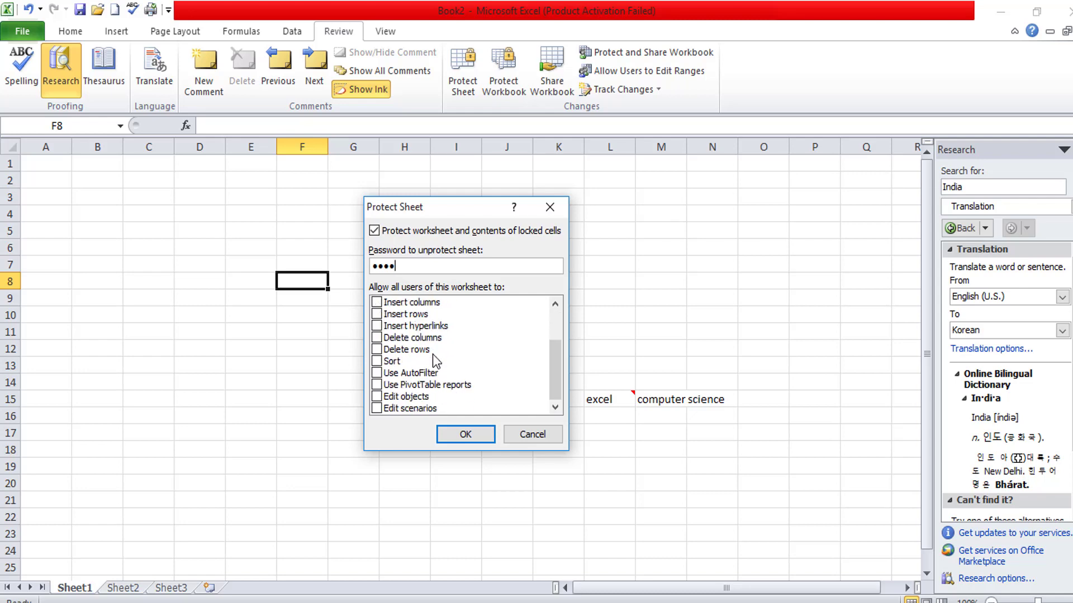
pyautogui.scroll(2, 425, 358)
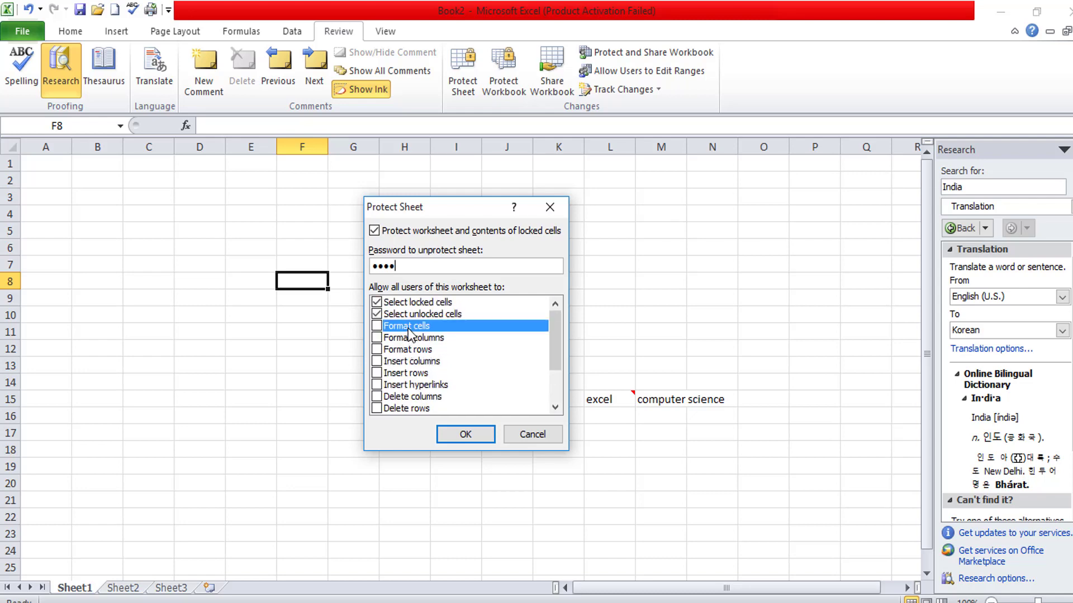
pyautogui.click(408, 337)
pyautogui.click(394, 329)
pyautogui.click(377, 338)
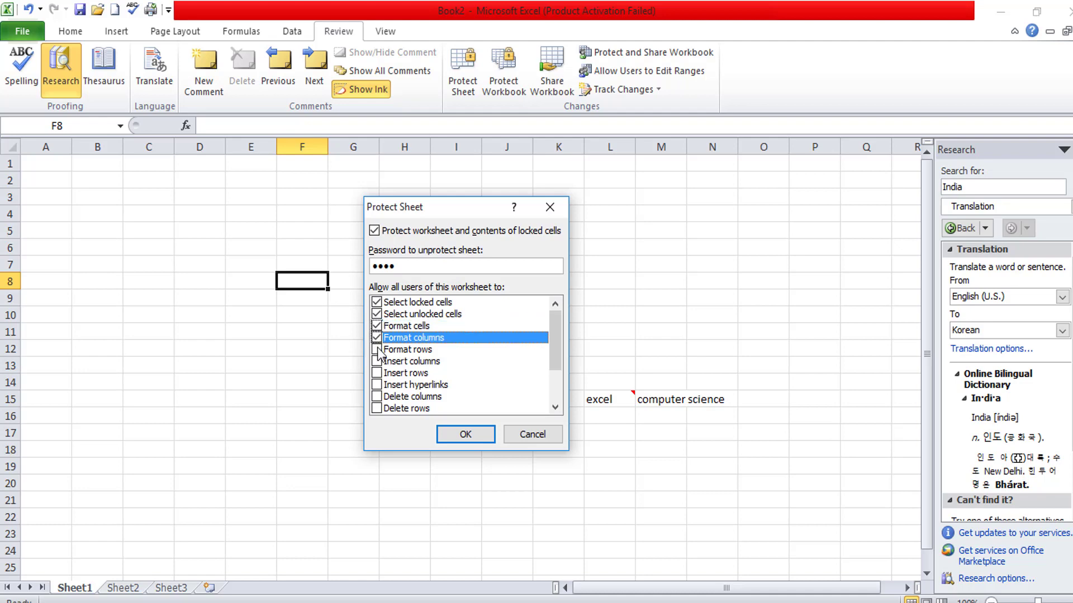
pyautogui.click(376, 350)
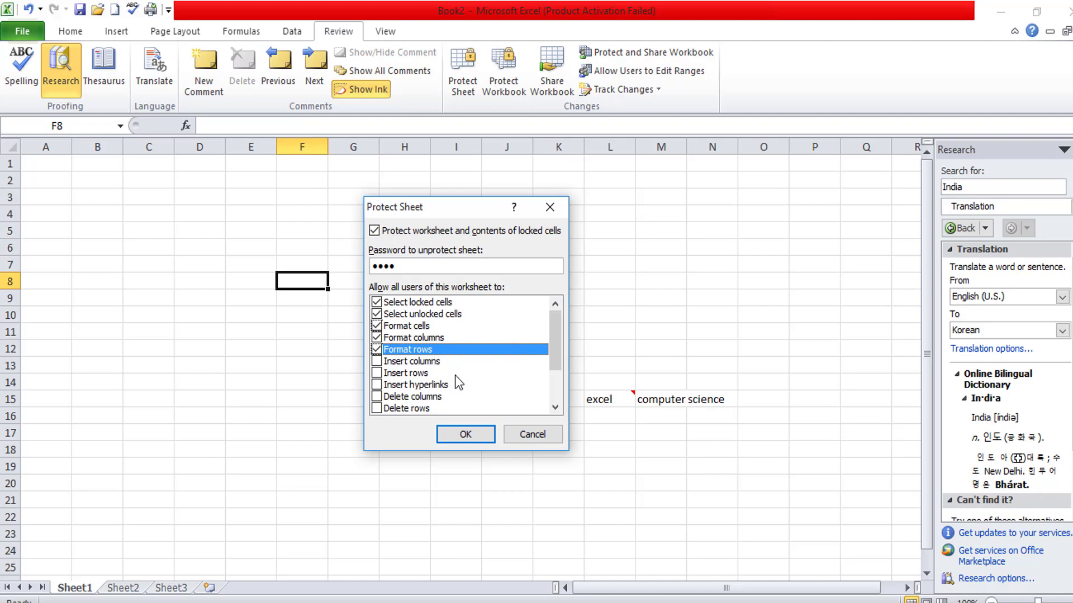
pyautogui.scroll(-2, 445, 367)
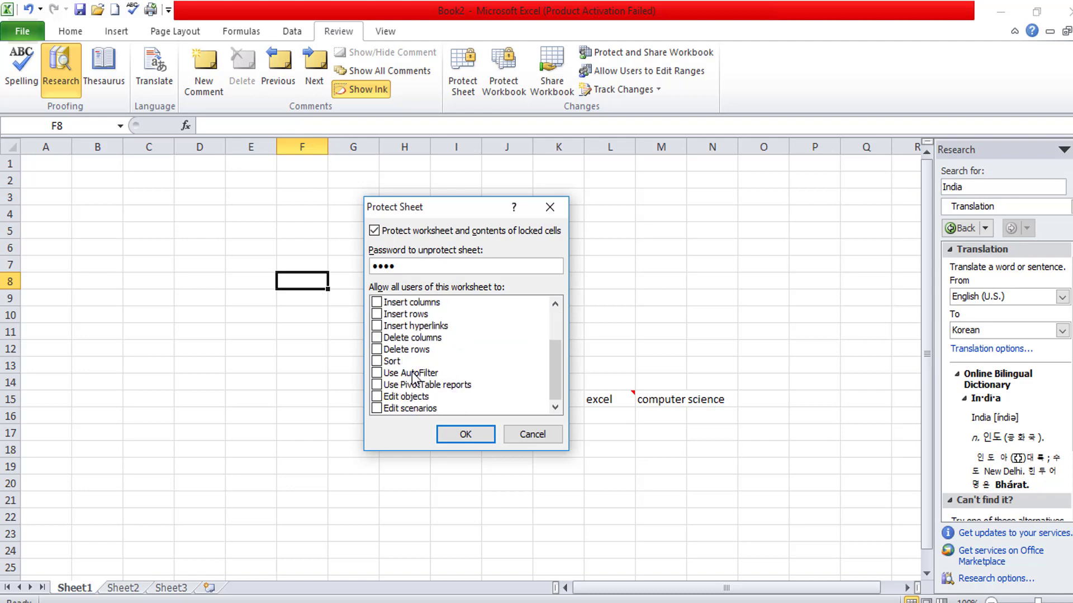
pyautogui.scroll(2, 414, 376)
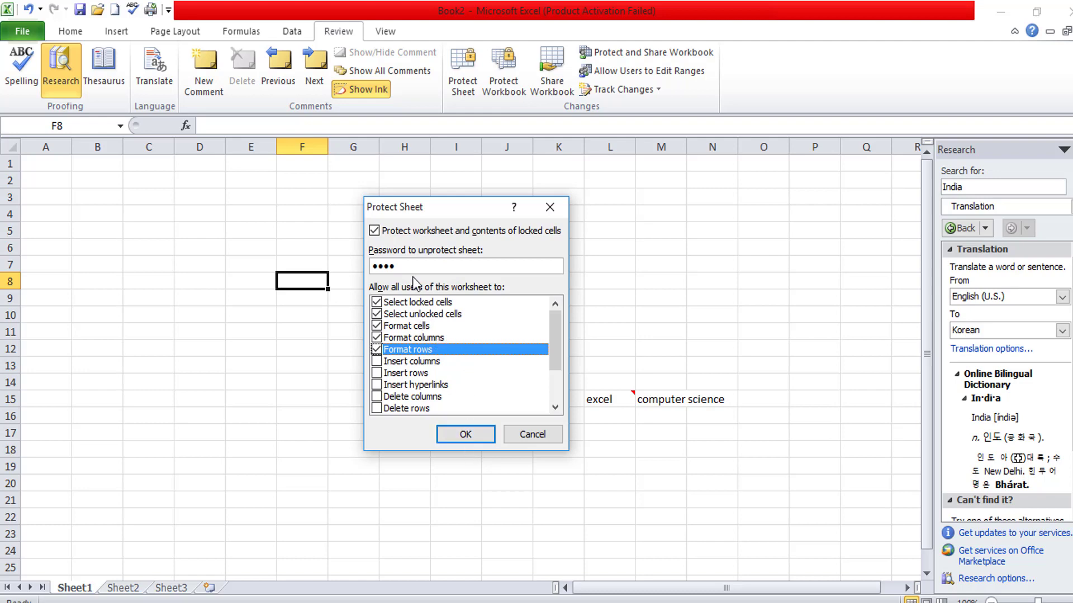
pyautogui.doubleClick(384, 262)
pyautogui.write('123')
pyautogui.click(474, 434)
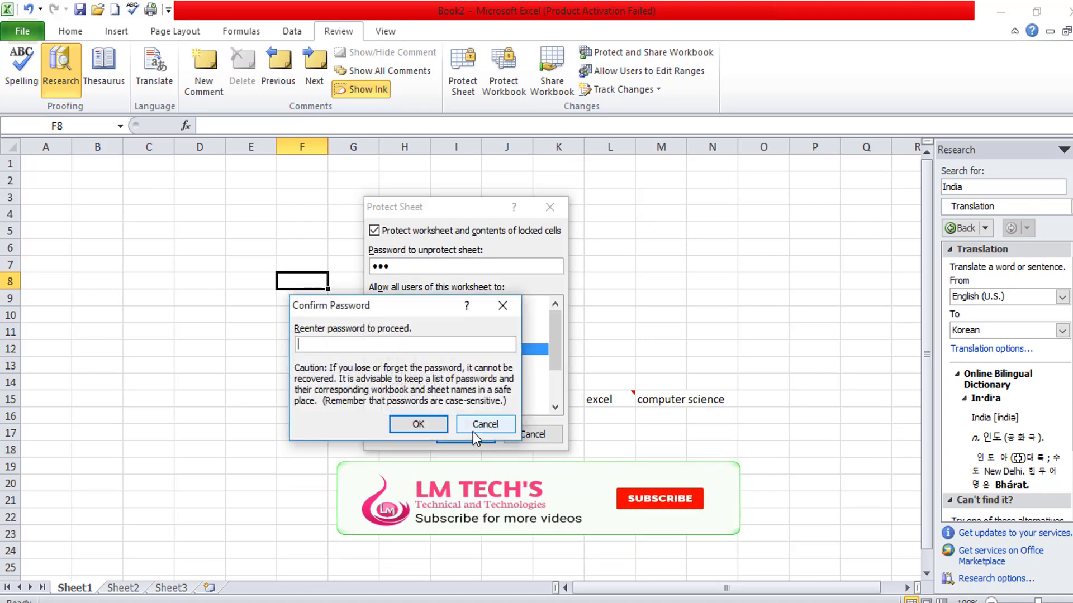
pyautogui.write('1')
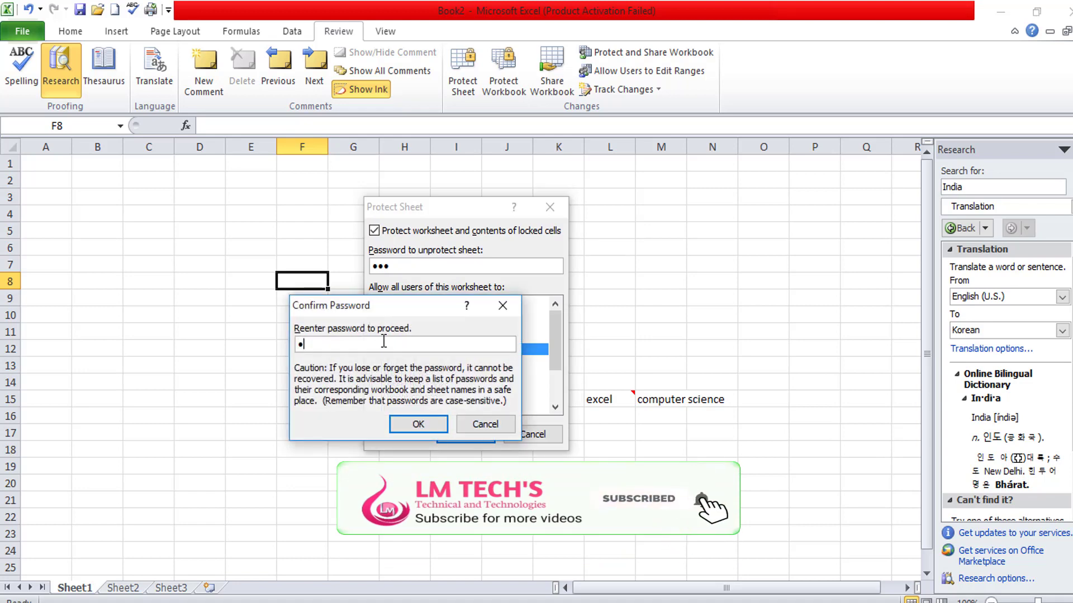
pyautogui.write('23')
pyautogui.click(431, 425)
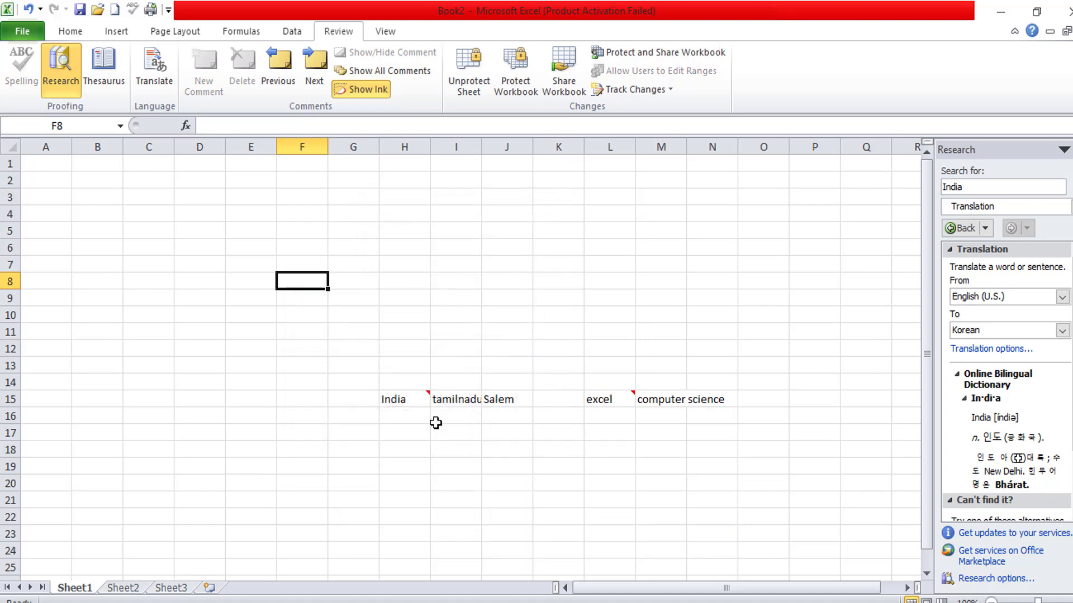
pyautogui.click(569, 333)
pyautogui.doubleClick(569, 331)
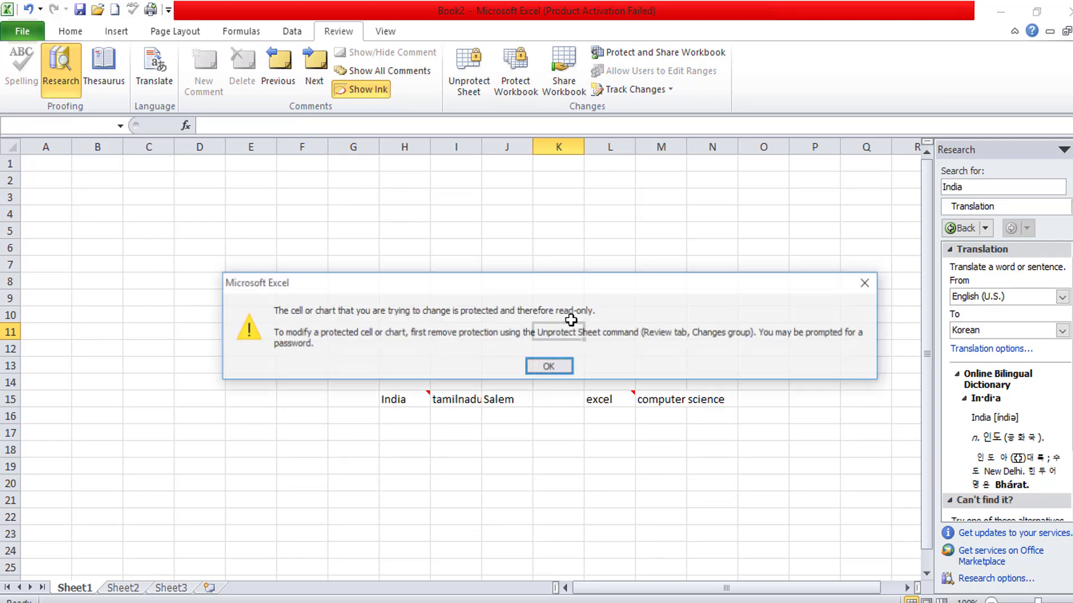
pyautogui.click(549, 367)
pyautogui.doubleClick(372, 317)
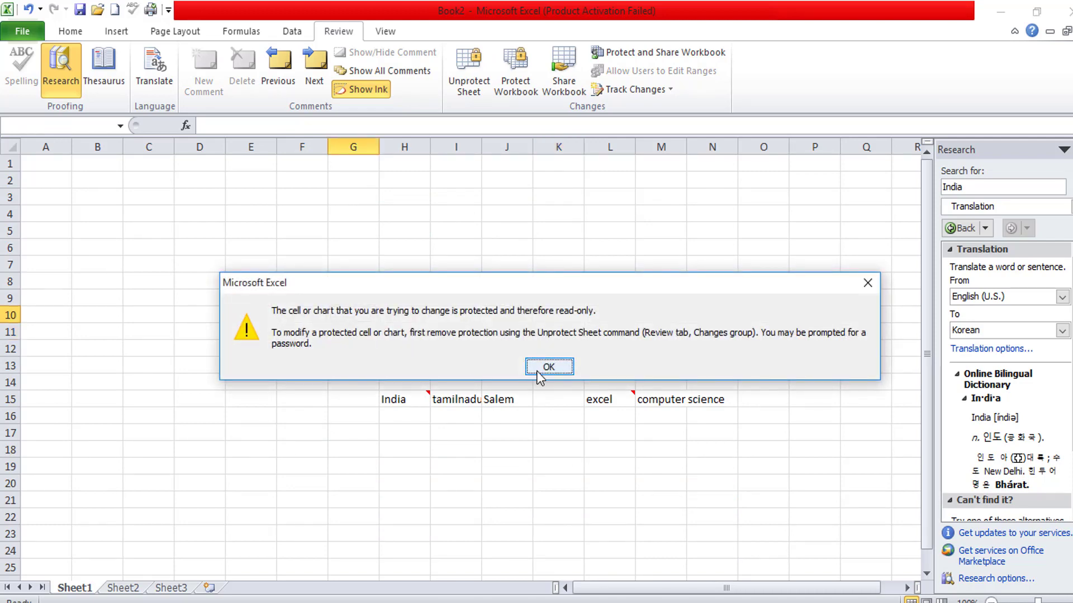
pyautogui.click(546, 368)
pyautogui.doubleClick(273, 346)
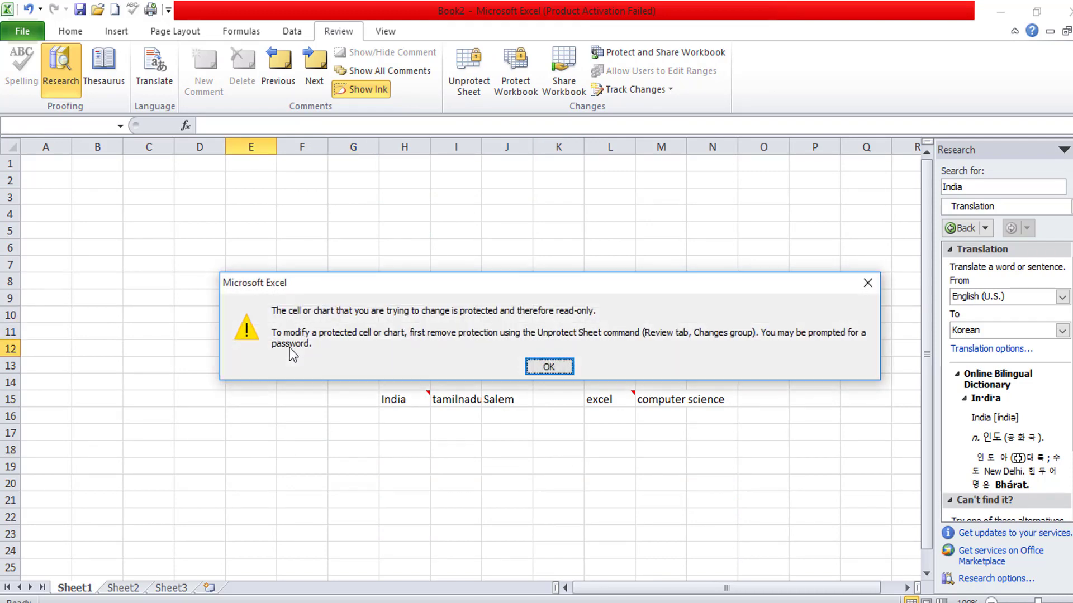
pyautogui.click(549, 367)
pyautogui.doubleClick(544, 296)
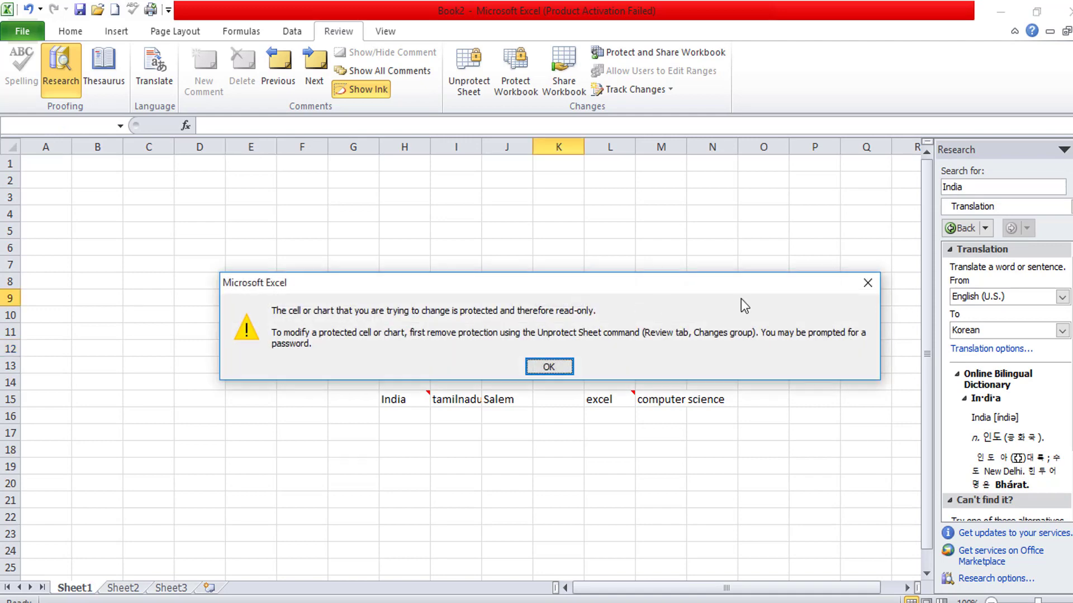
pyautogui.press('Return')
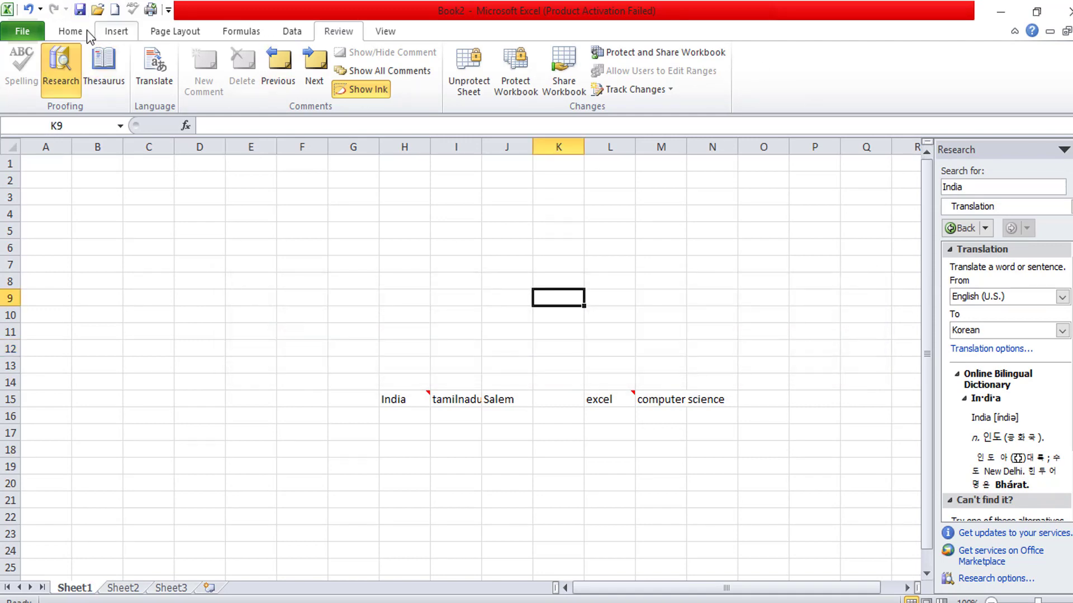
# - Fill cell K9 with yellow
pyautogui.click(83, 30)
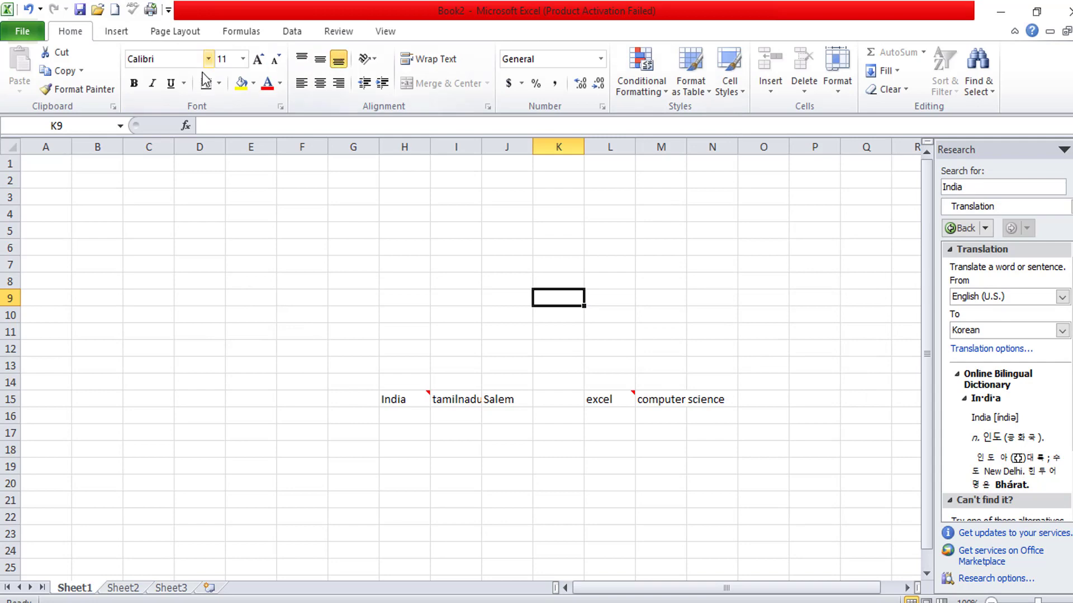
pyautogui.click(117, 33)
pyautogui.click(66, 31)
pyautogui.click(280, 85)
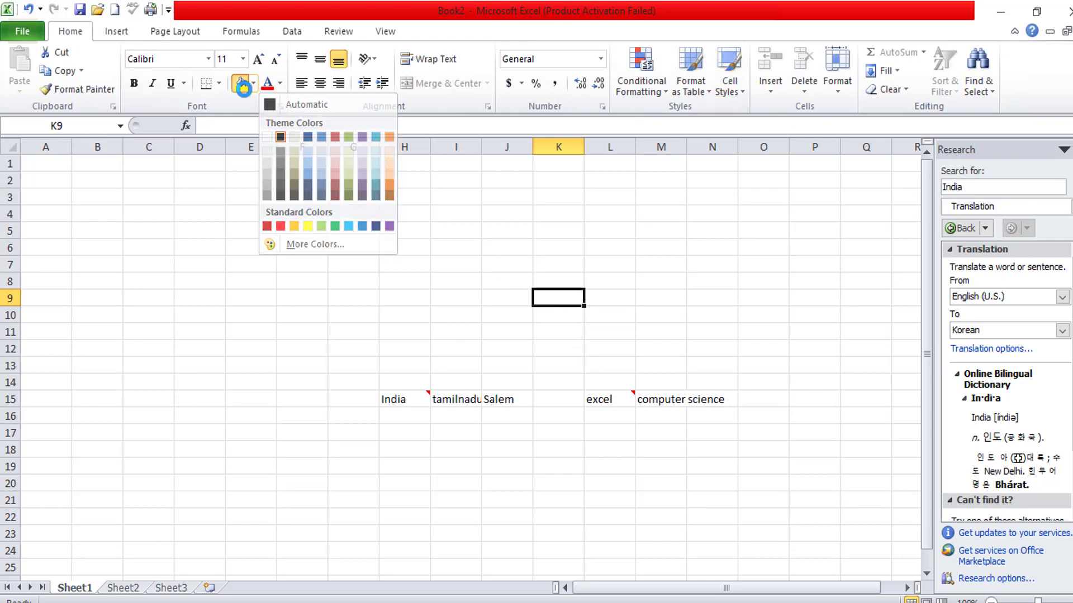
pyautogui.click(241, 83)
# - Apply a gradient data bar to the Salem cell J15
pyautogui.moveTo(742, 231); pyautogui.dragTo(713, 230)
pyautogui.click(609, 402)
pyautogui.click(487, 400)
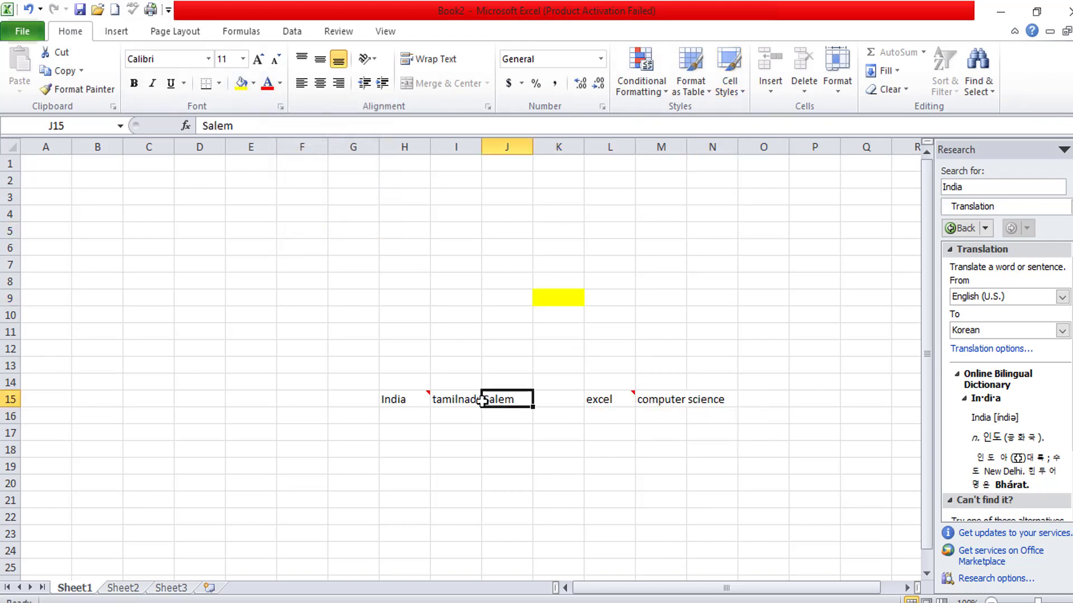
pyautogui.click(652, 98)
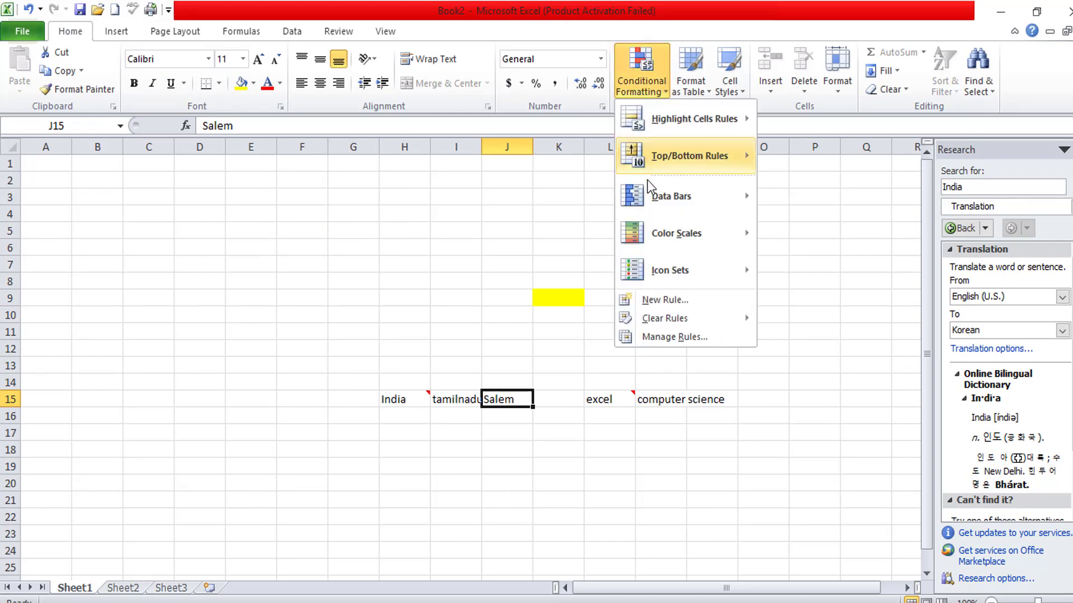
pyautogui.moveTo(642, 195)
pyautogui.click(803, 246)
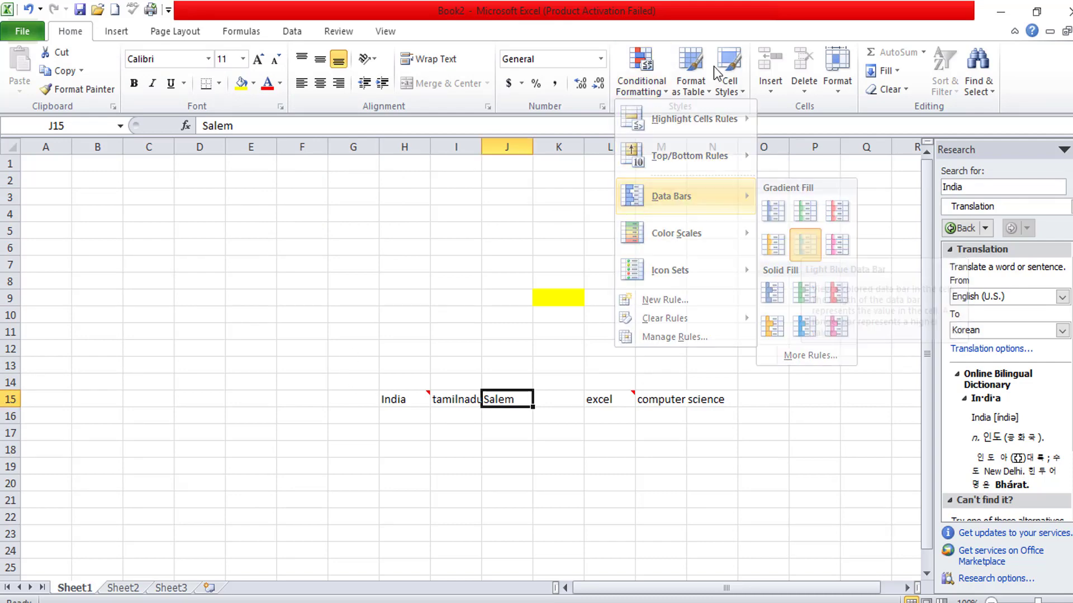
# - Give the India cell H15 the 40% - Accent3 cell style
pyautogui.click(729, 69)
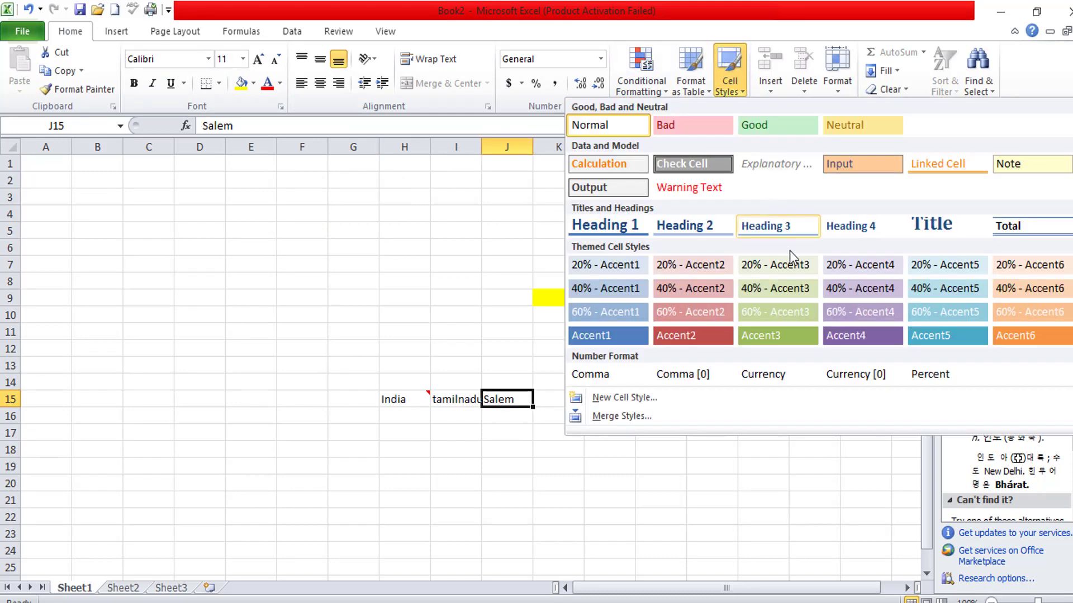
pyautogui.click(400, 397)
pyautogui.click(729, 78)
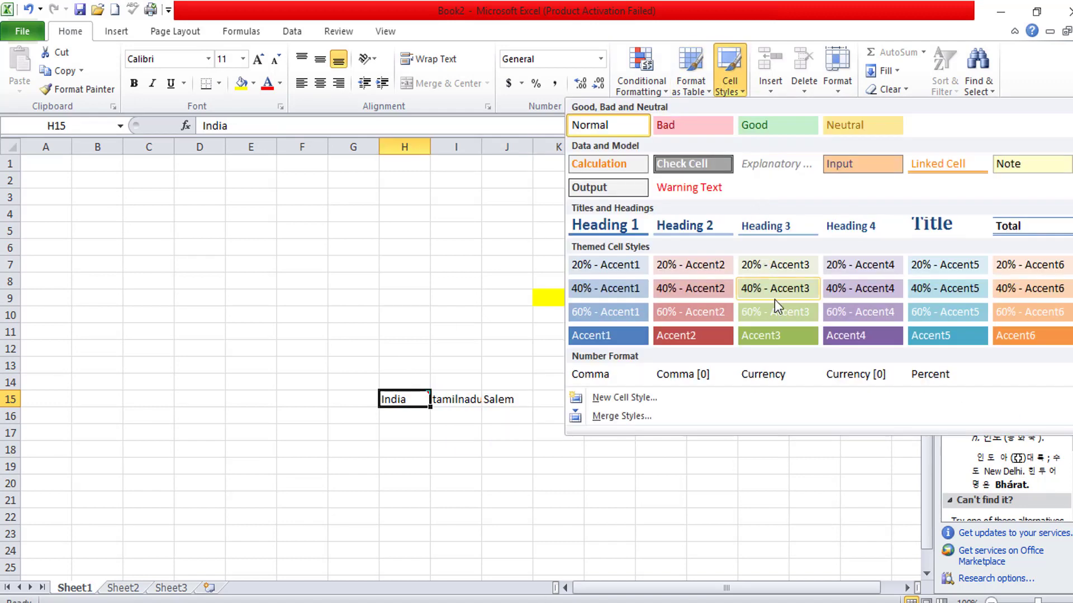
pyautogui.click(775, 289)
# - Enlarge the excel text in L15 to 24 point
pyautogui.click(609, 399)
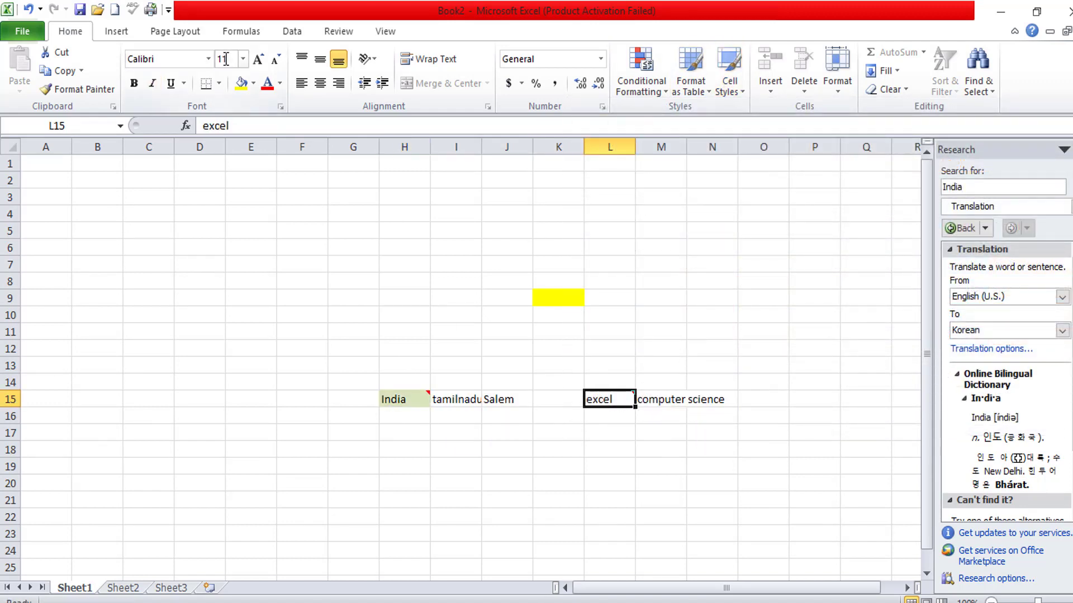
pyautogui.click(258, 58)
pyautogui.click(258, 59)
pyautogui.click(258, 59)
pyautogui.click(258, 58)
pyautogui.click(258, 59)
pyautogui.click(258, 59)
pyautogui.click(258, 59)
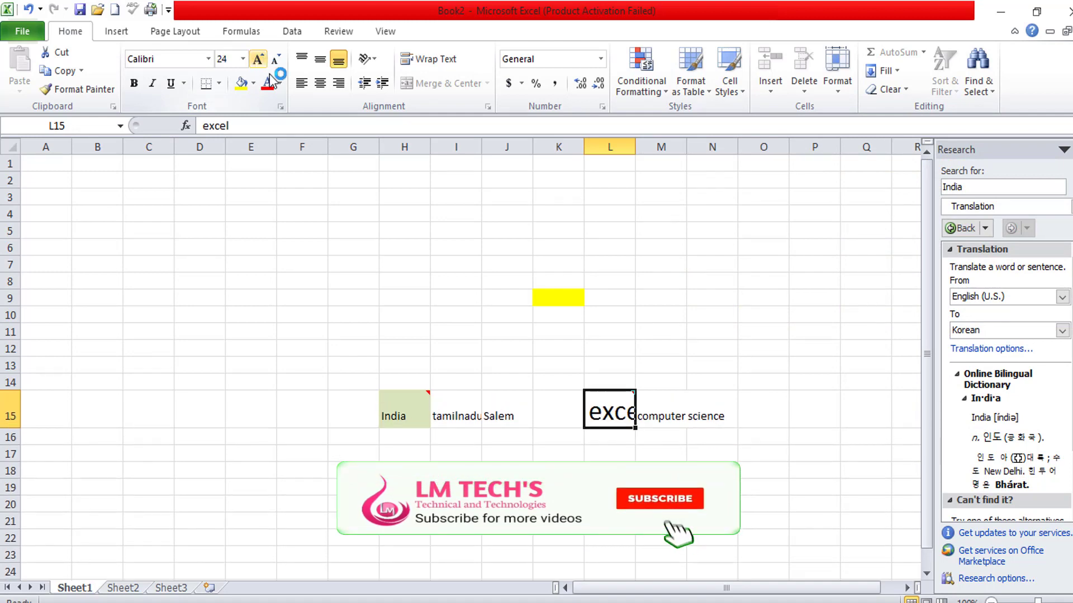
pyautogui.click(387, 246)
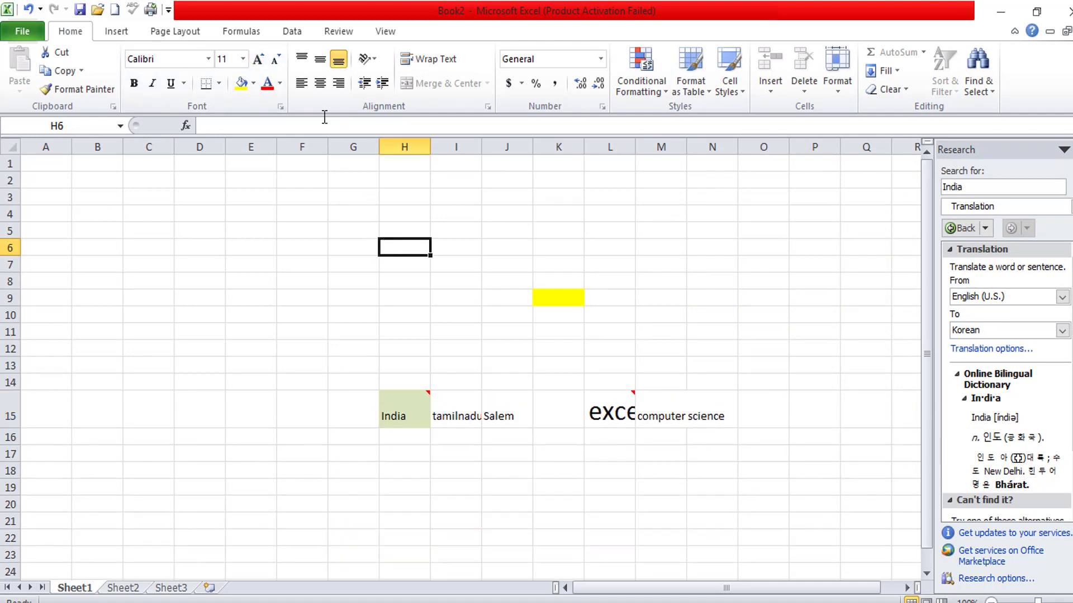
pyautogui.click(235, 31)
pyautogui.click(195, 31)
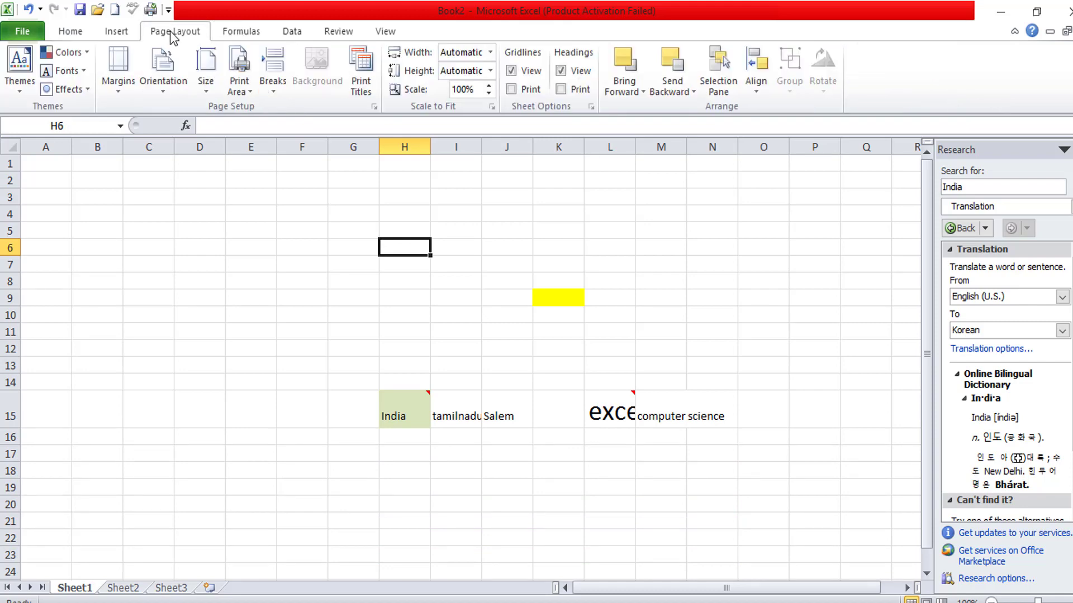
pyautogui.click(134, 25)
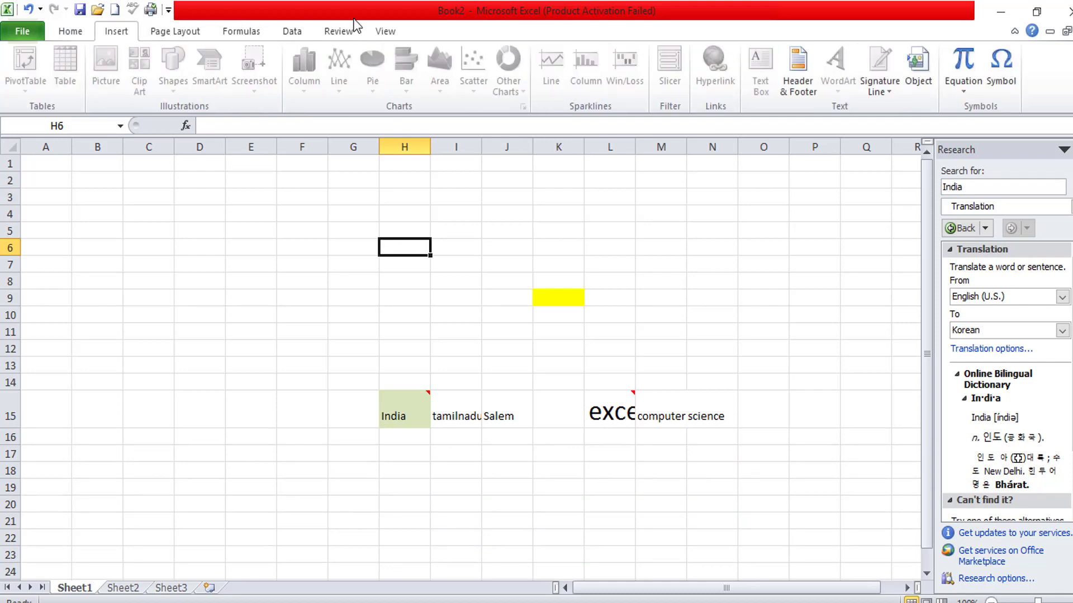
pyautogui.click(333, 33)
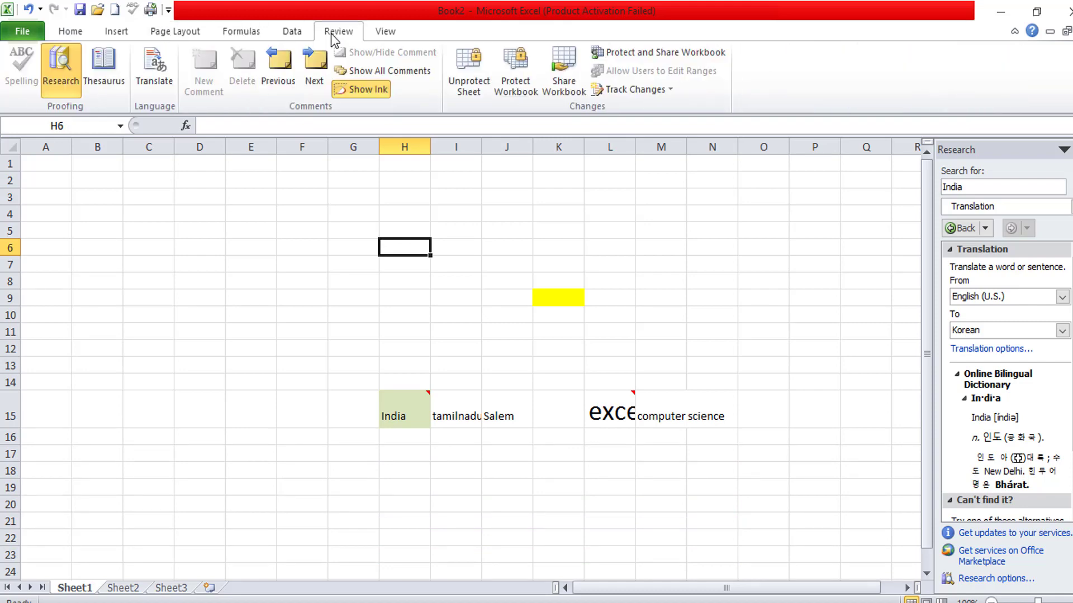
# - Remove Sheet1's protection by entering its password
pyautogui.click(472, 76)
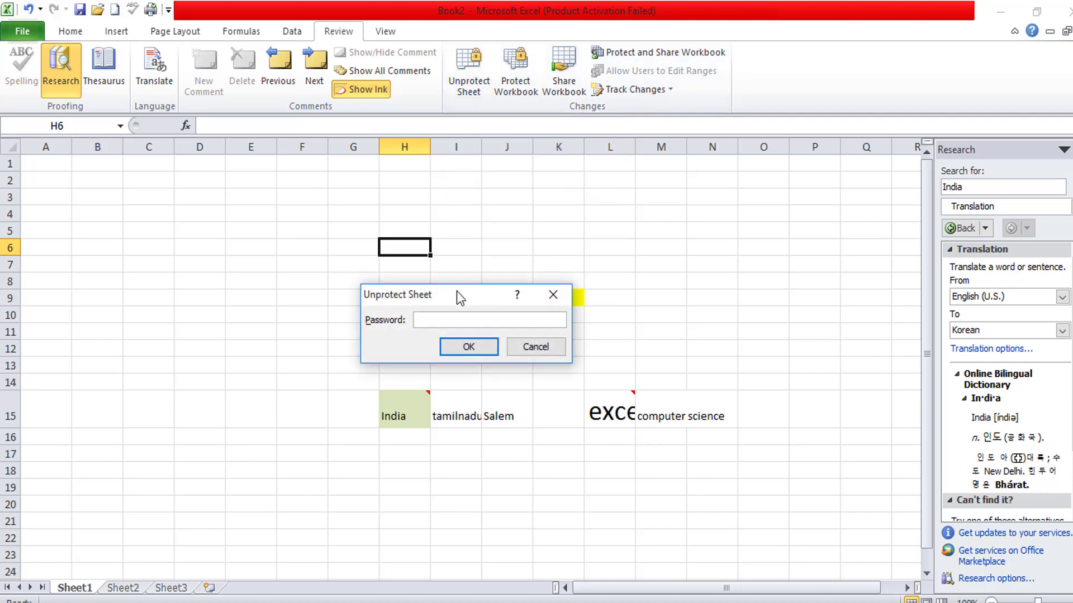
pyautogui.write('•••')
pyautogui.click(468, 347)
# - Enter 545 in F8 and jk in G8
pyautogui.click(438, 329)
pyautogui.click(314, 286)
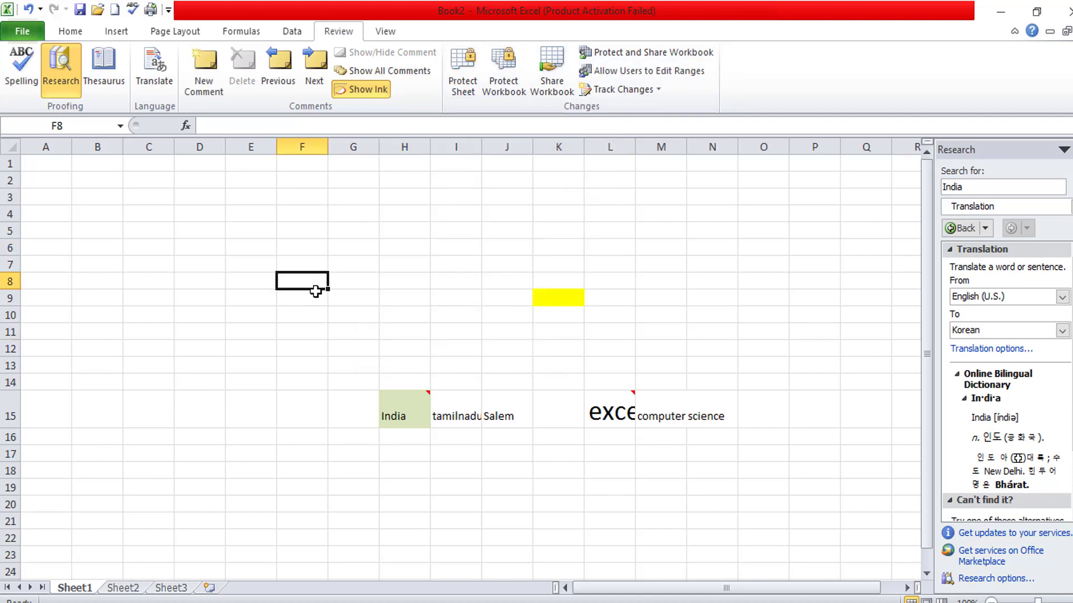
pyautogui.write('545')
pyautogui.press('Tab')
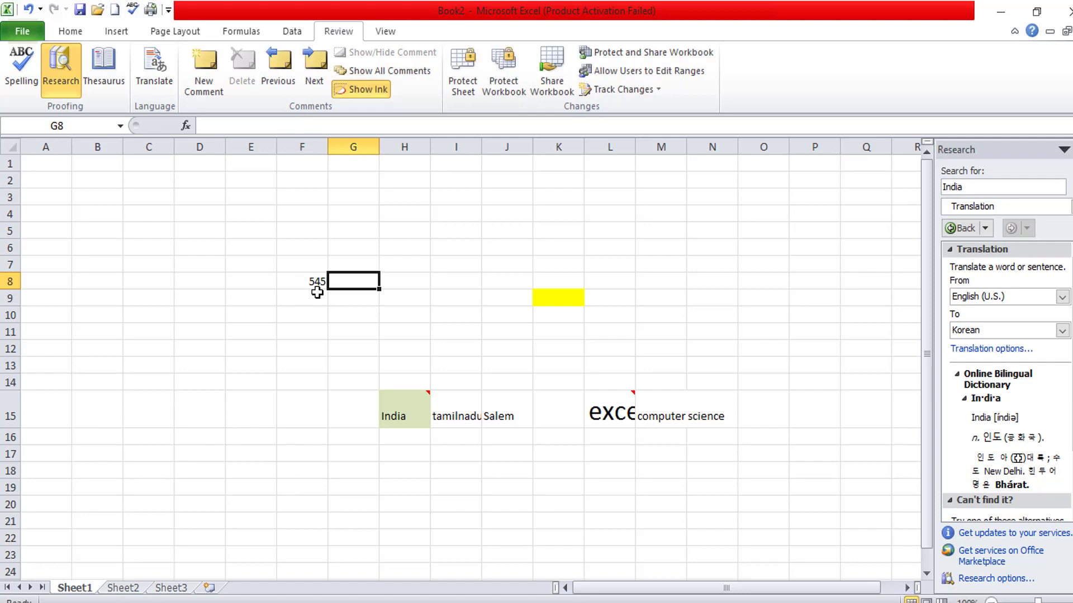
pyautogui.write('jk')
pyautogui.click(347, 342)
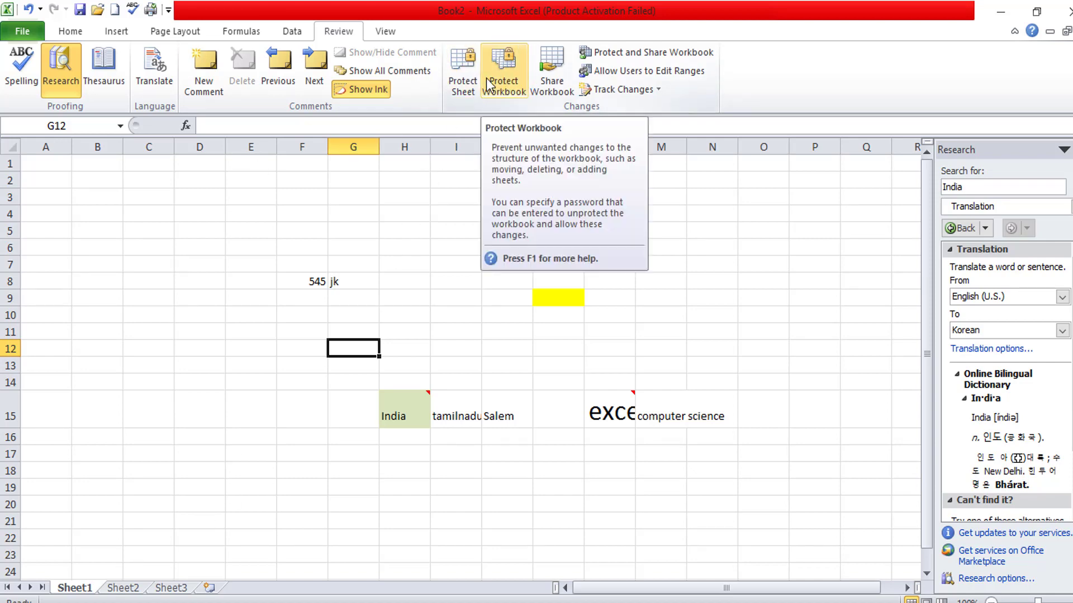
# - Protect Sheet1 with default permissions and confirm cell D14 is now read-only
pyautogui.click(465, 81)
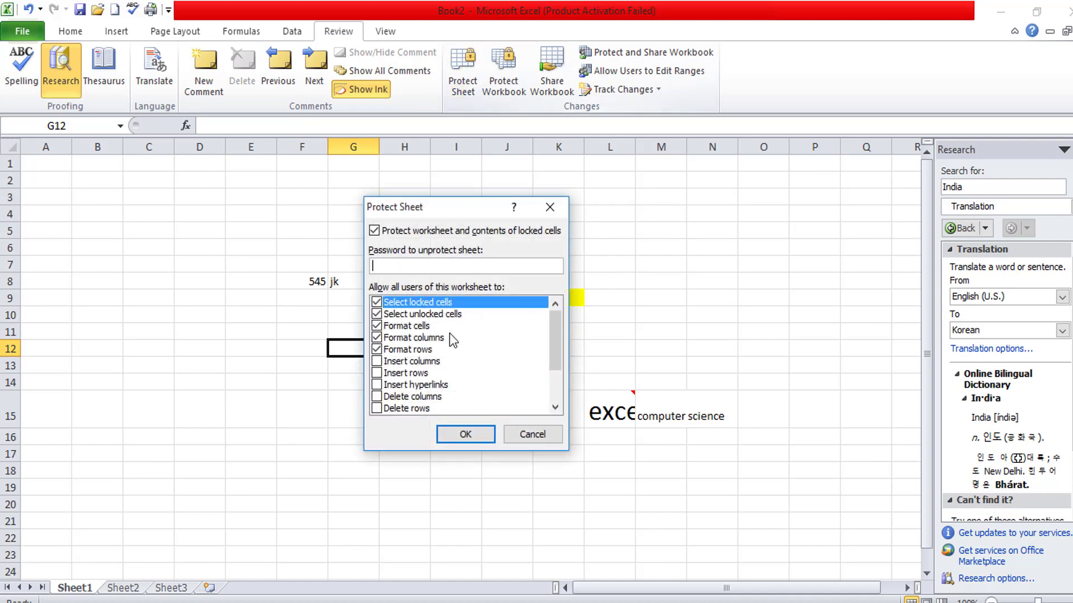
pyautogui.click(459, 431)
pyautogui.click(124, 588)
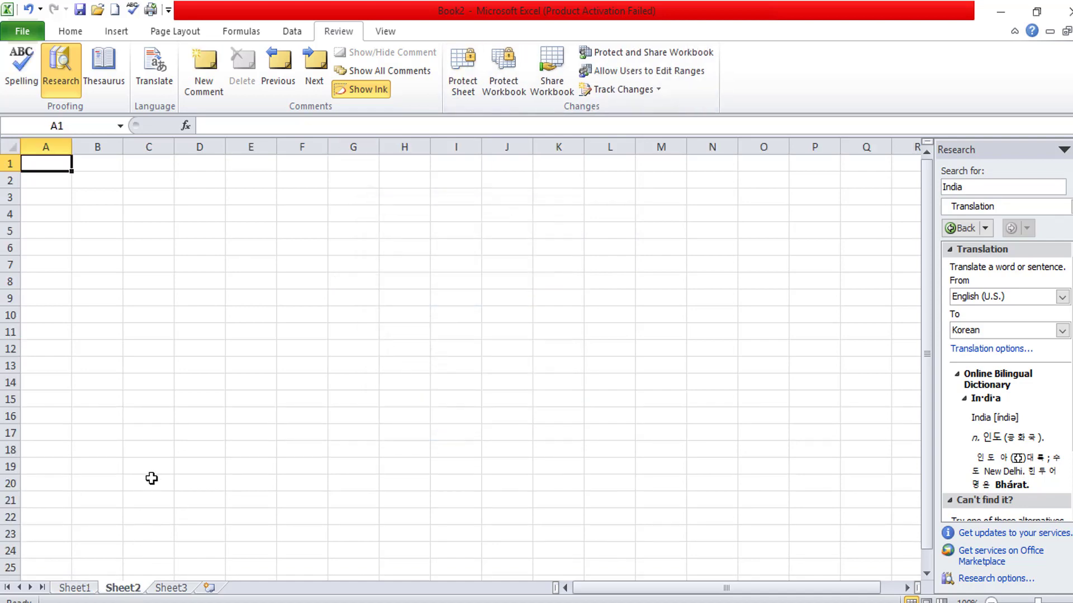
pyautogui.click(82, 587)
pyautogui.doubleClick(215, 387)
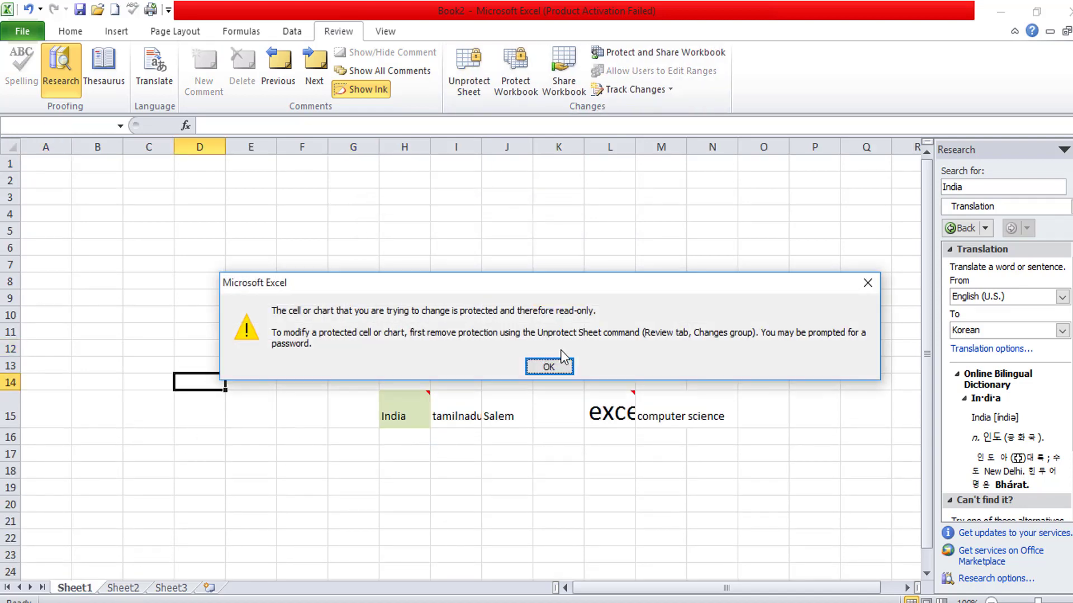
pyautogui.click(549, 367)
# - On Sheet2, type tret entries into cells around H19 and H22
pyautogui.click(123, 588)
pyautogui.click(212, 466)
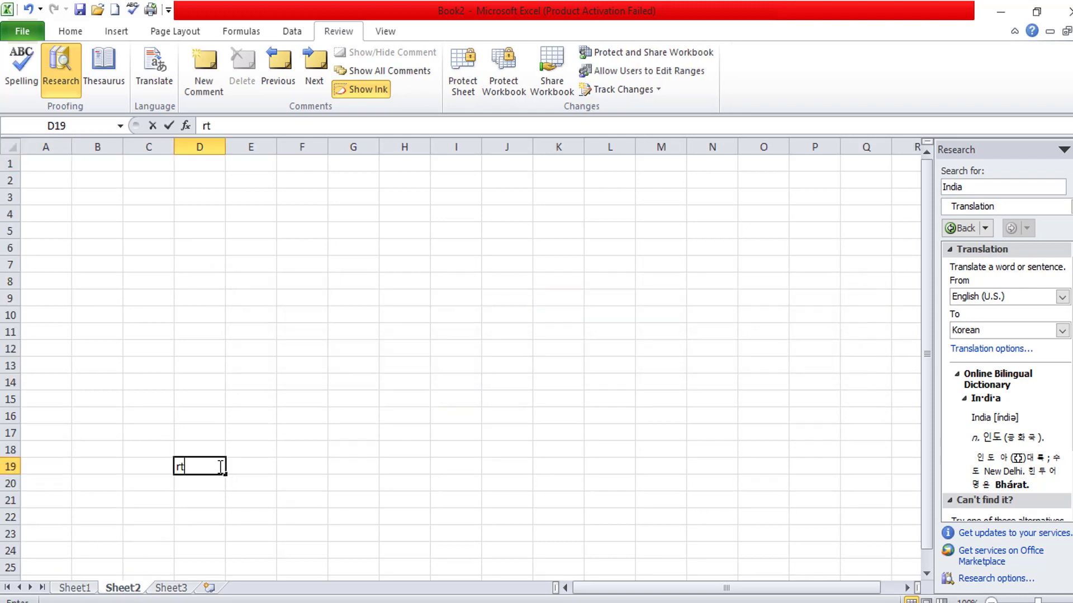
pyautogui.click(403, 473)
pyautogui.write('tret')
pyautogui.click(425, 516)
pyautogui.write('tr')
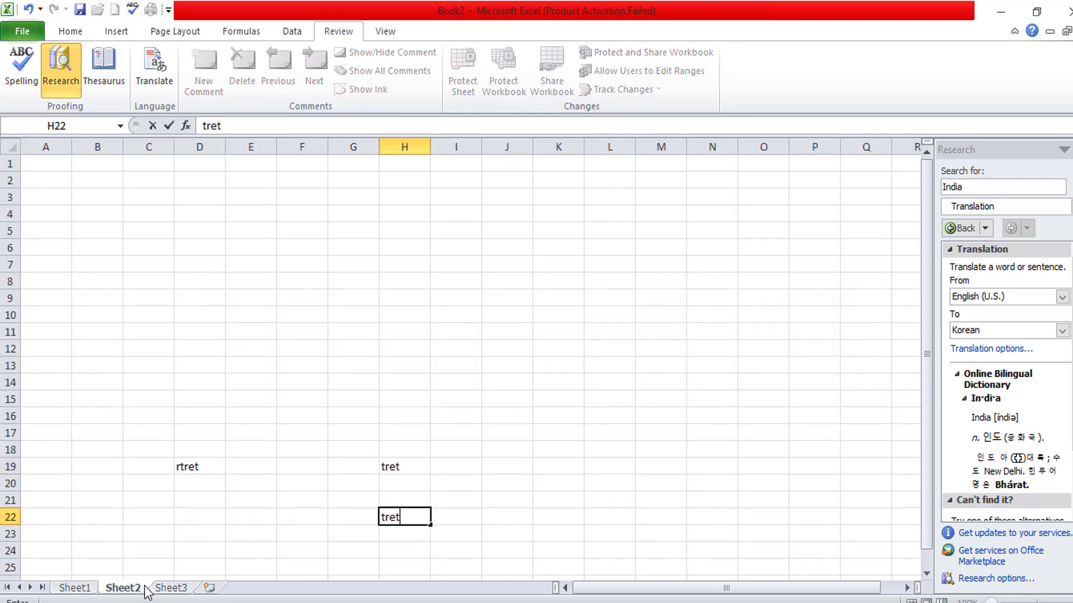
pyautogui.write('et')
# - Unprotect Sheet1 and lock the workbook structure with a confirmed password
pyautogui.click(78, 588)
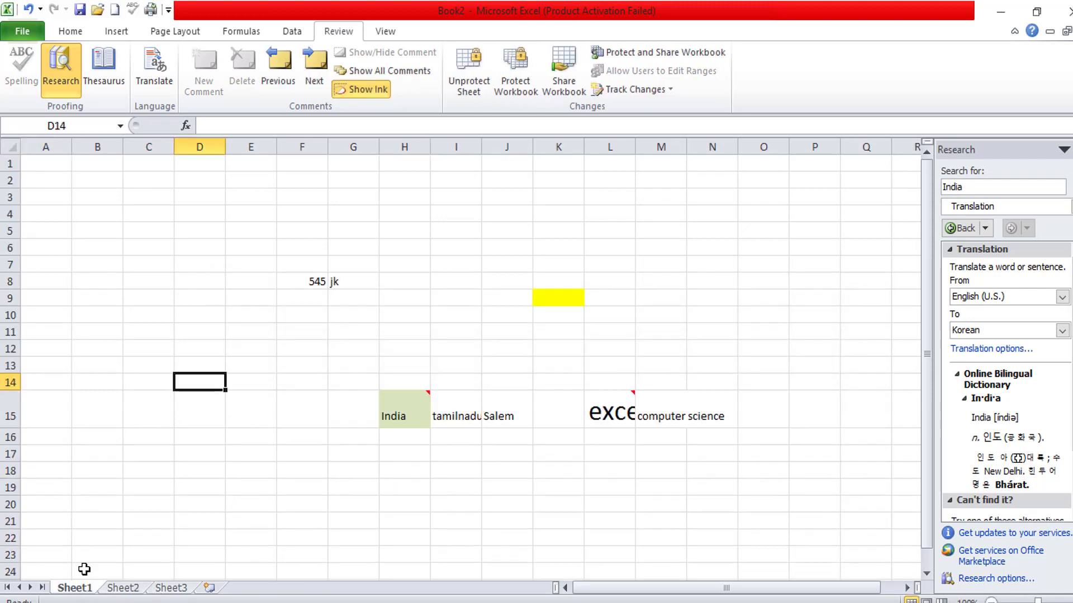
pyautogui.click(474, 92)
pyautogui.click(499, 83)
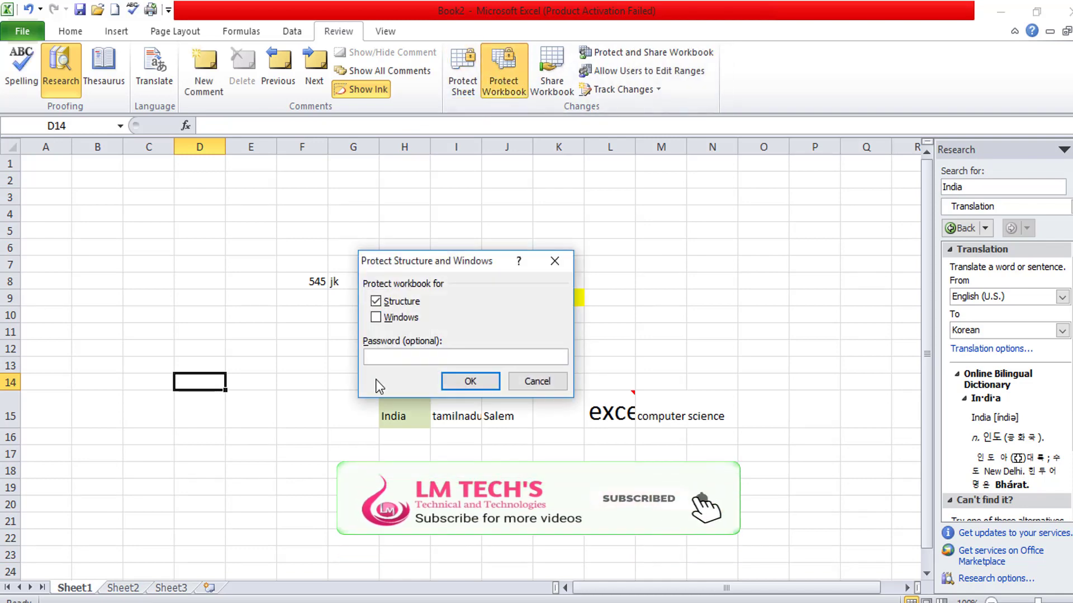
pyautogui.write('123')
pyautogui.click(459, 387)
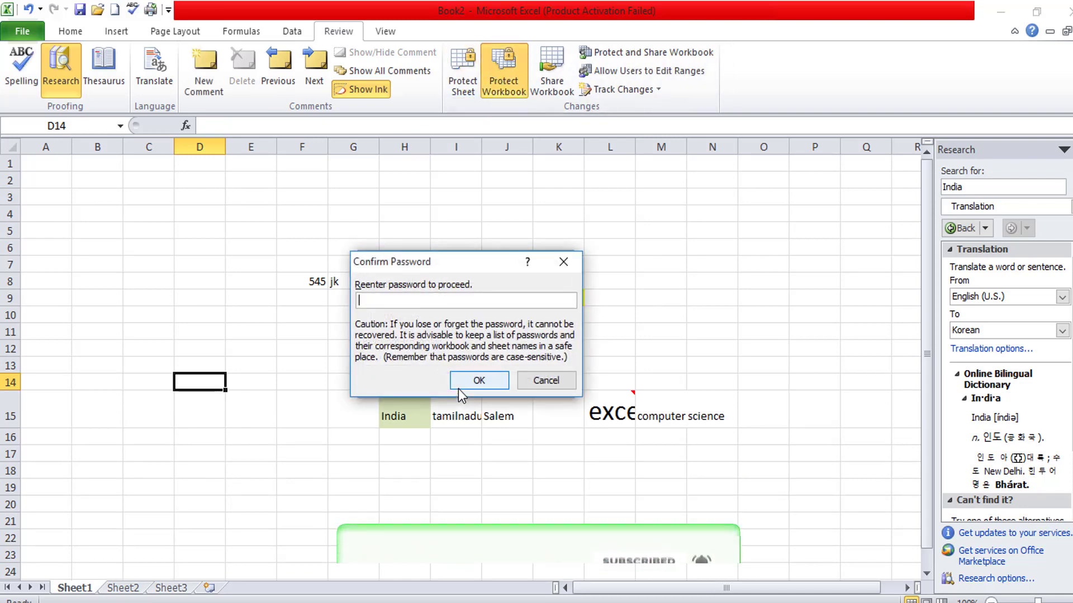
pyautogui.write('123')
pyautogui.click(466, 381)
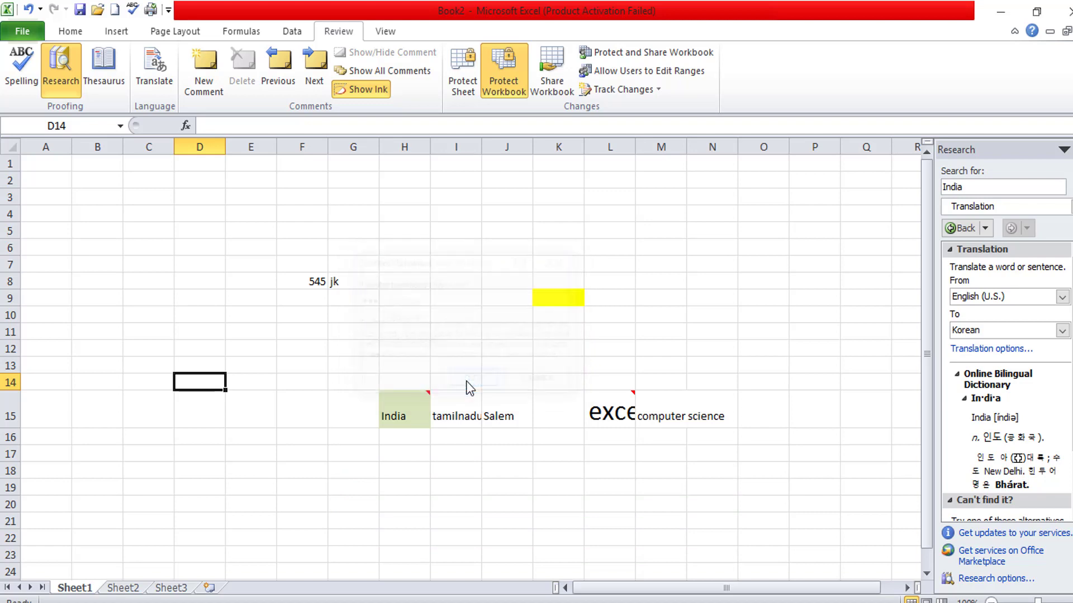
# - Type ds into cell H9
pyautogui.click(384, 301)
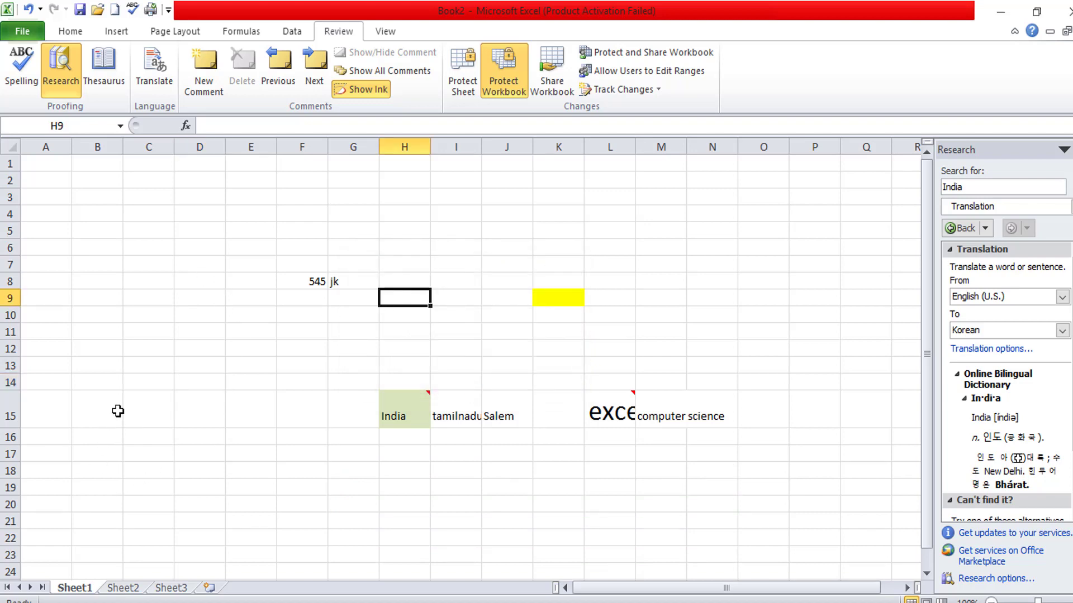
pyautogui.write('ds')
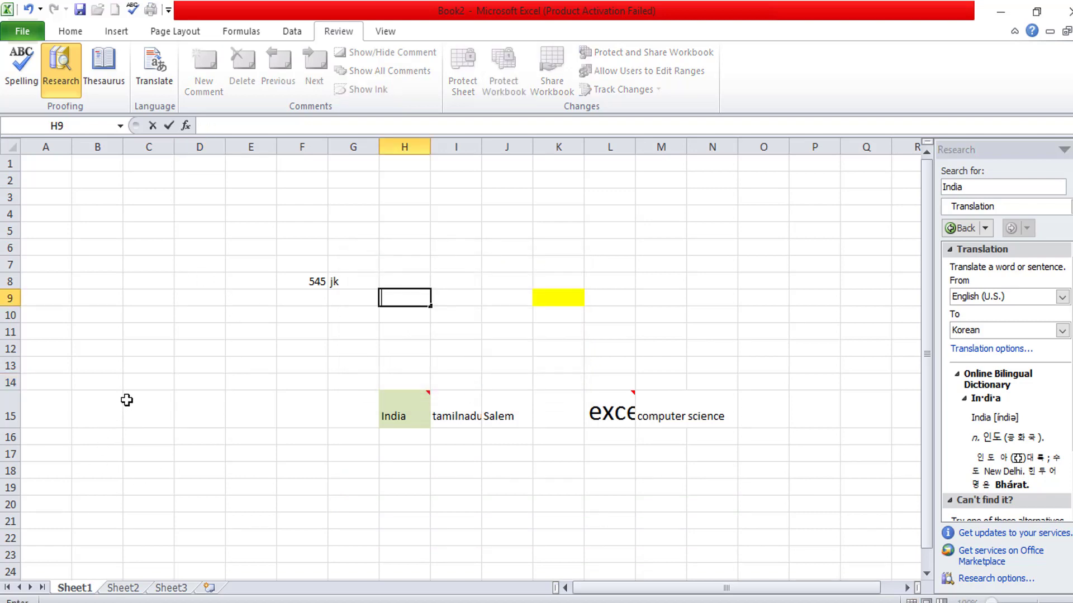
pyautogui.press('Up')
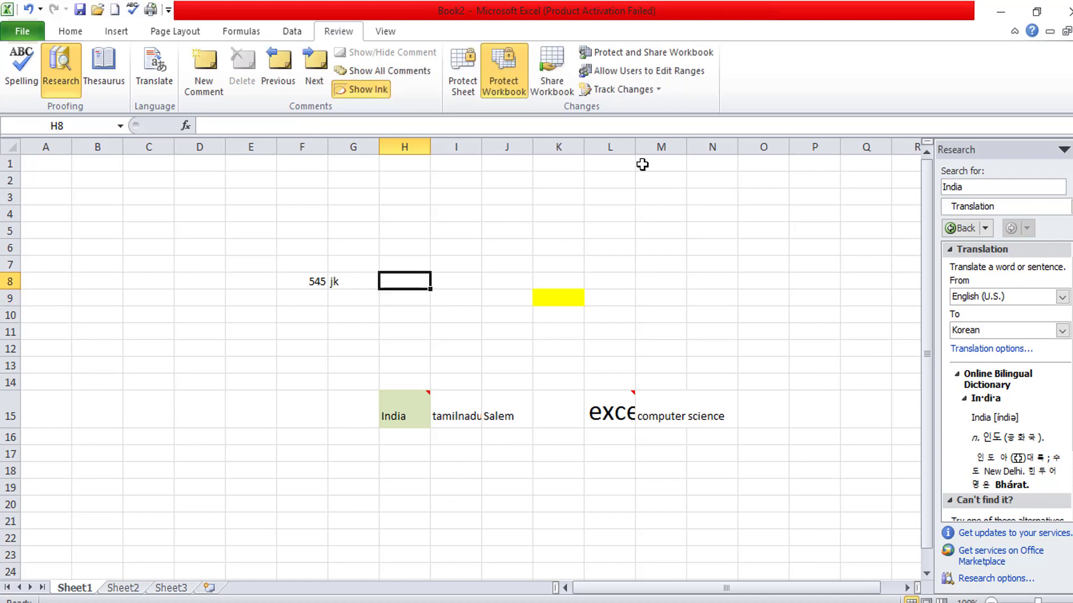
# - Look at the Share Workbook and Track Changes options without changing anything
pyautogui.click(561, 83)
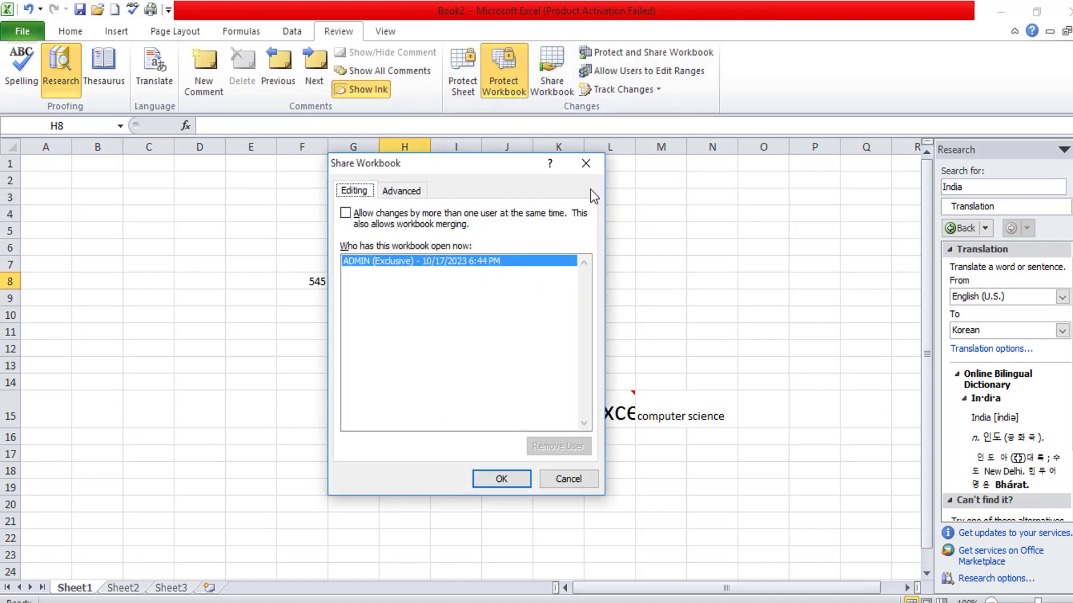
pyautogui.click(587, 165)
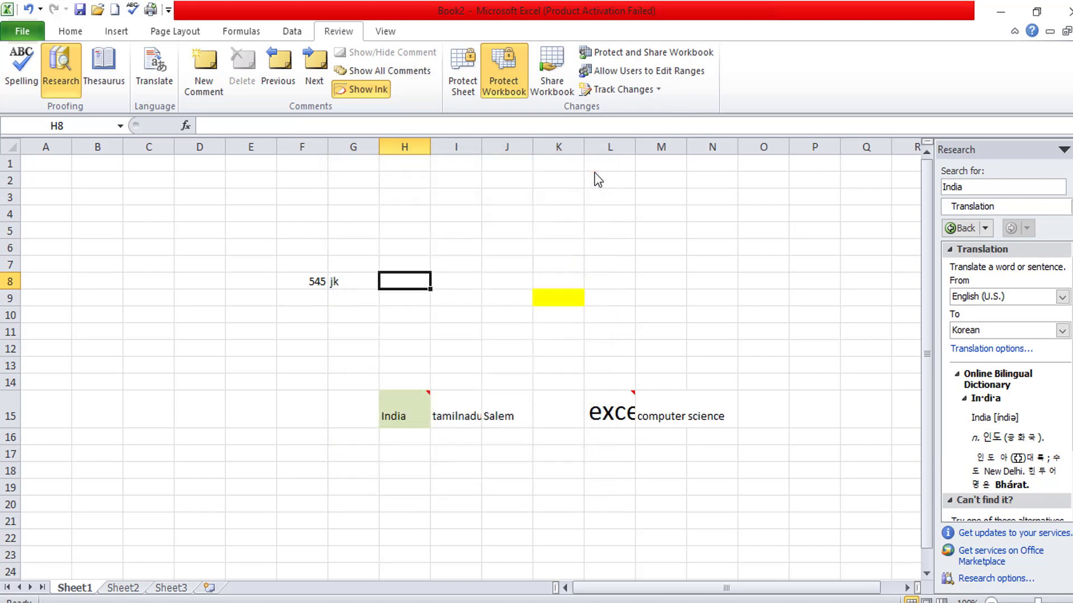
pyautogui.click(653, 91)
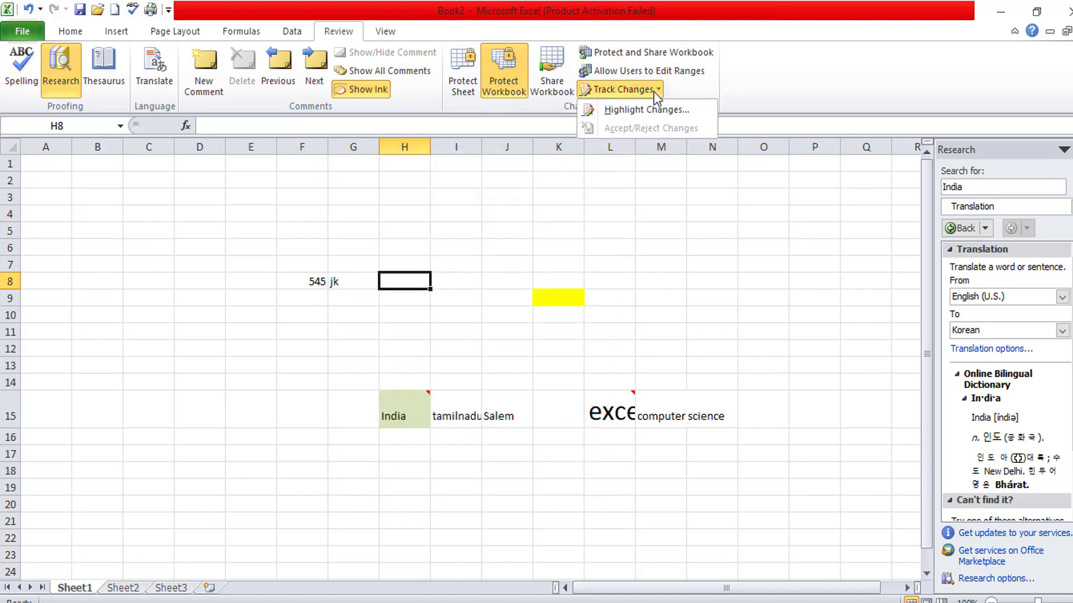
# - Protect Sheet1 with default permissions and close the Highlight Changes settings
pyautogui.click(454, 80)
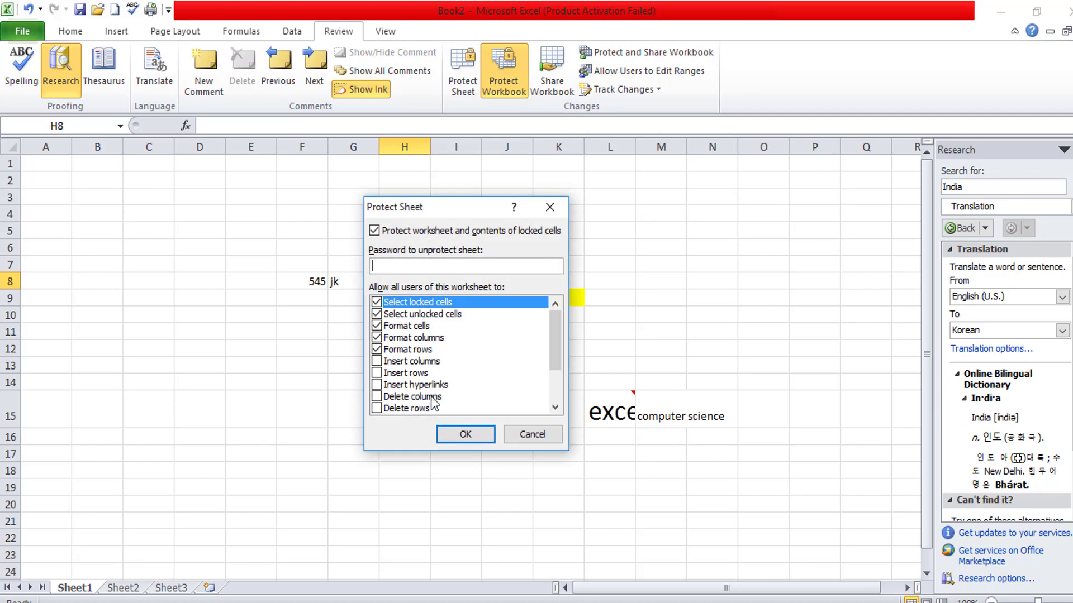
pyautogui.click(465, 434)
pyautogui.click(647, 90)
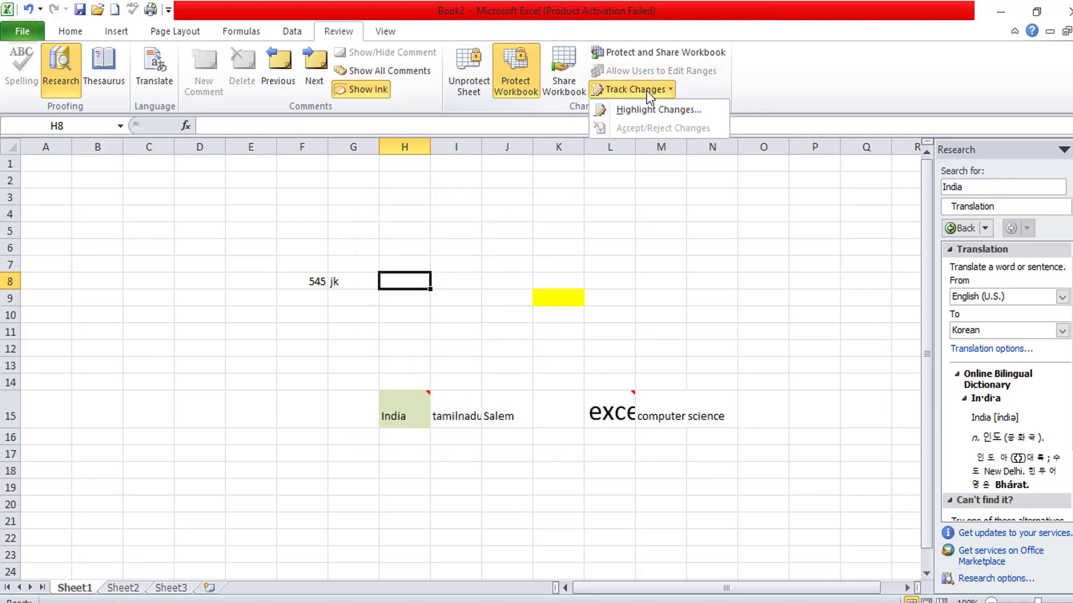
pyautogui.click(649, 109)
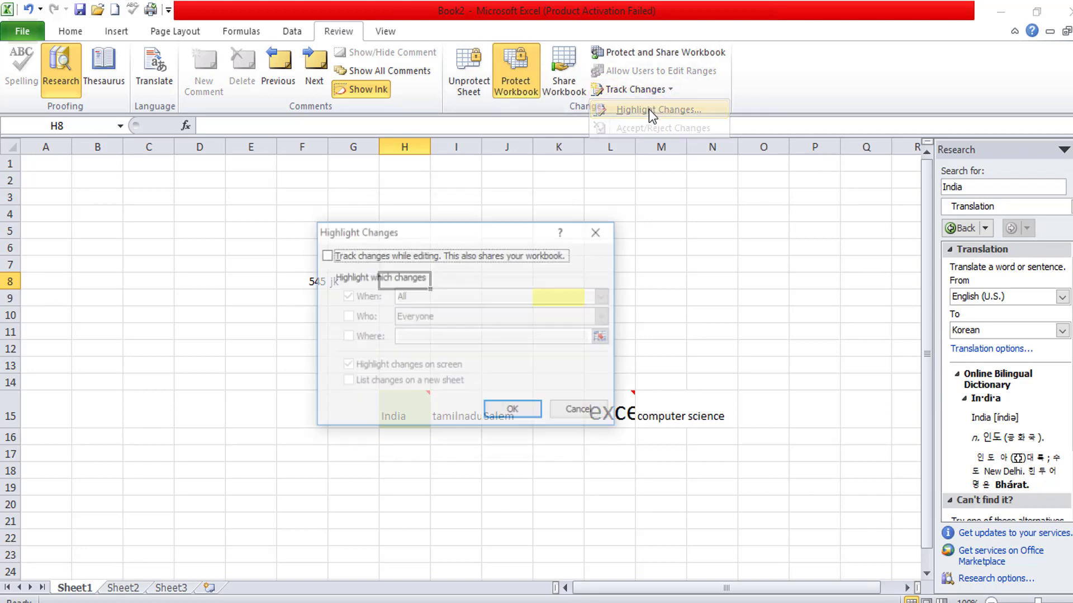
pyautogui.click(492, 410)
# - Confirm J4 is read-only, then remove Sheet1's protection
pyautogui.doubleClick(528, 218)
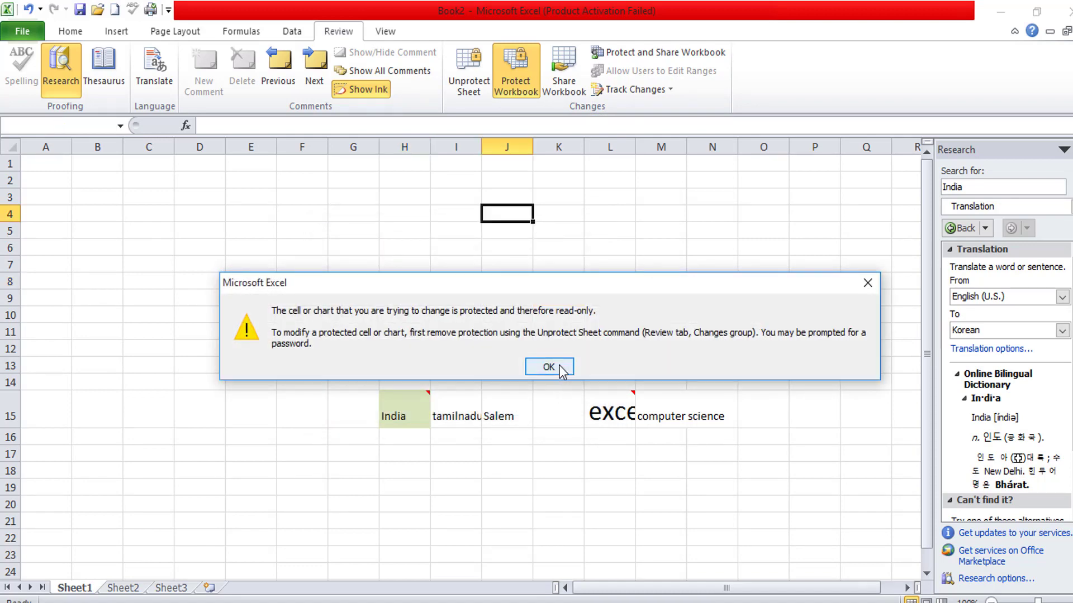
pyautogui.click(549, 367)
pyautogui.click(468, 83)
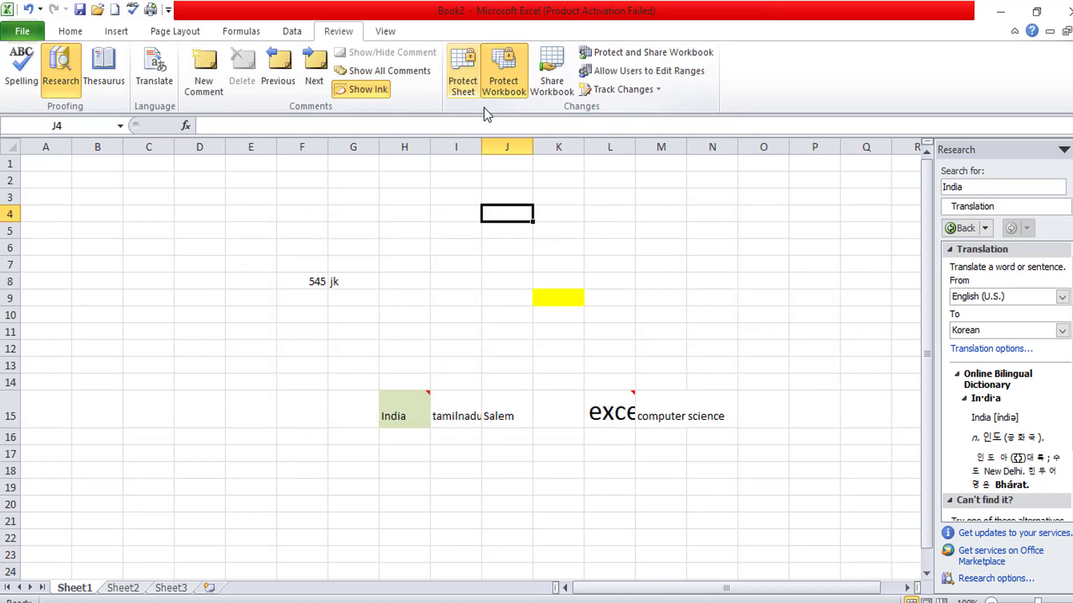
pyautogui.click(471, 88)
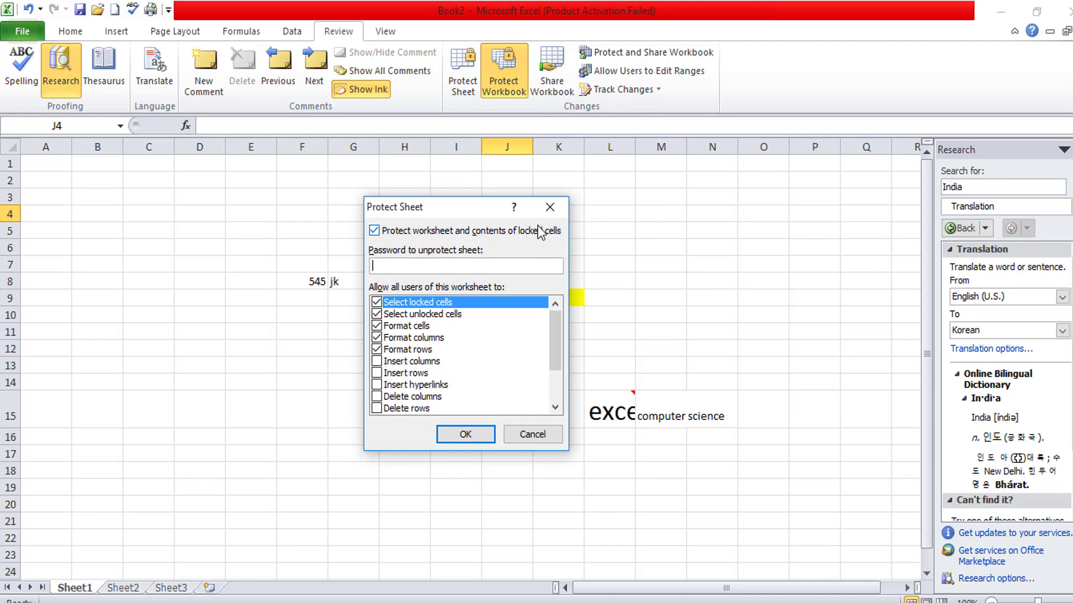
pyautogui.click(551, 207)
# - Type gfg in L9 and N10 and fgdfg in K12 and I9, then select K7:K8
pyautogui.click(602, 292)
pyautogui.write('gfg')
pyautogui.click(715, 311)
pyautogui.write('gfg')
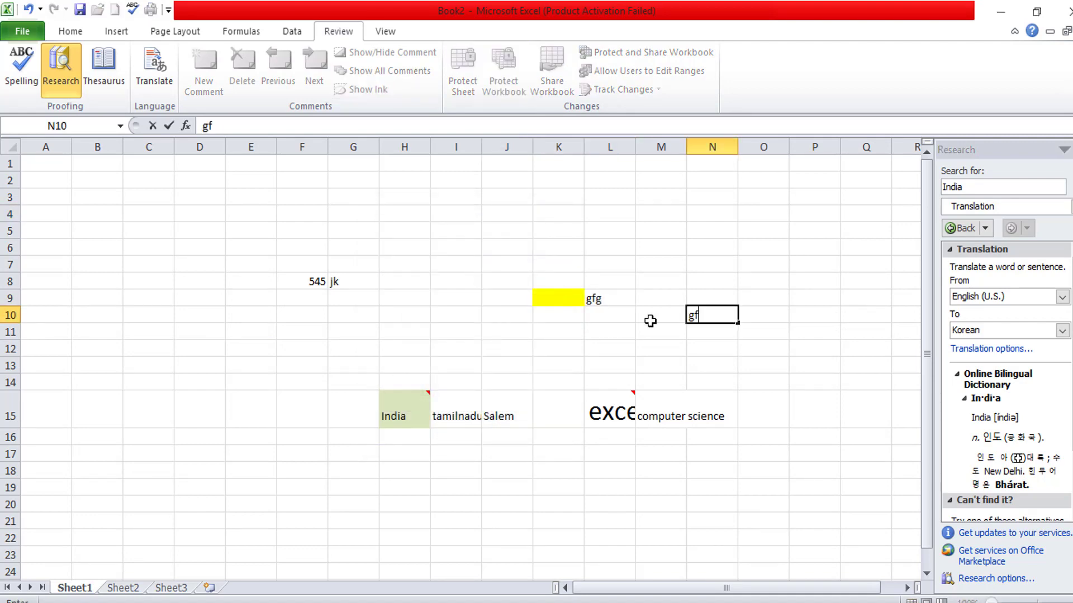
pyautogui.click(542, 349)
pyautogui.write('fgdfg')
pyautogui.click(456, 298)
pyautogui.write('fgdfg')
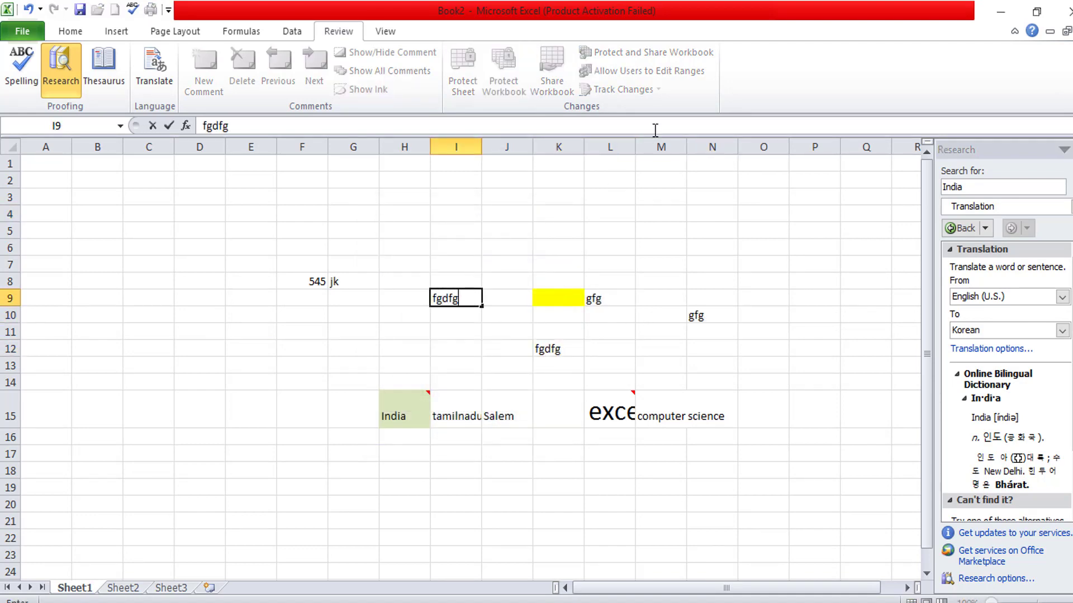
pyautogui.moveTo(558, 265); pyautogui.dragTo(559, 282)
pyautogui.click(609, 92)
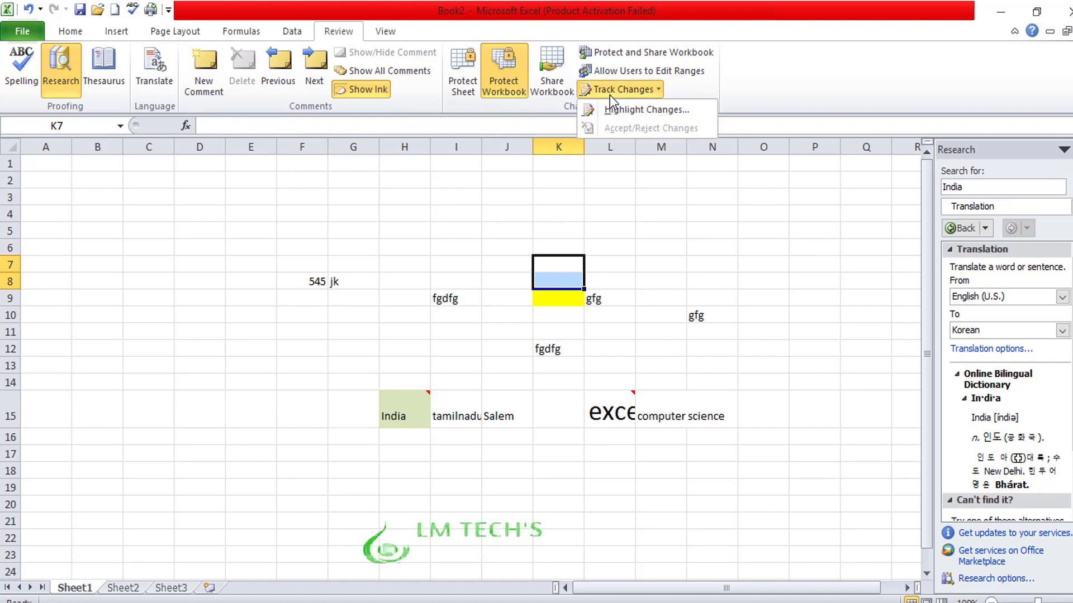
# - Turn on Track changes while editing and save it over the existing Book2
pyautogui.click(656, 111)
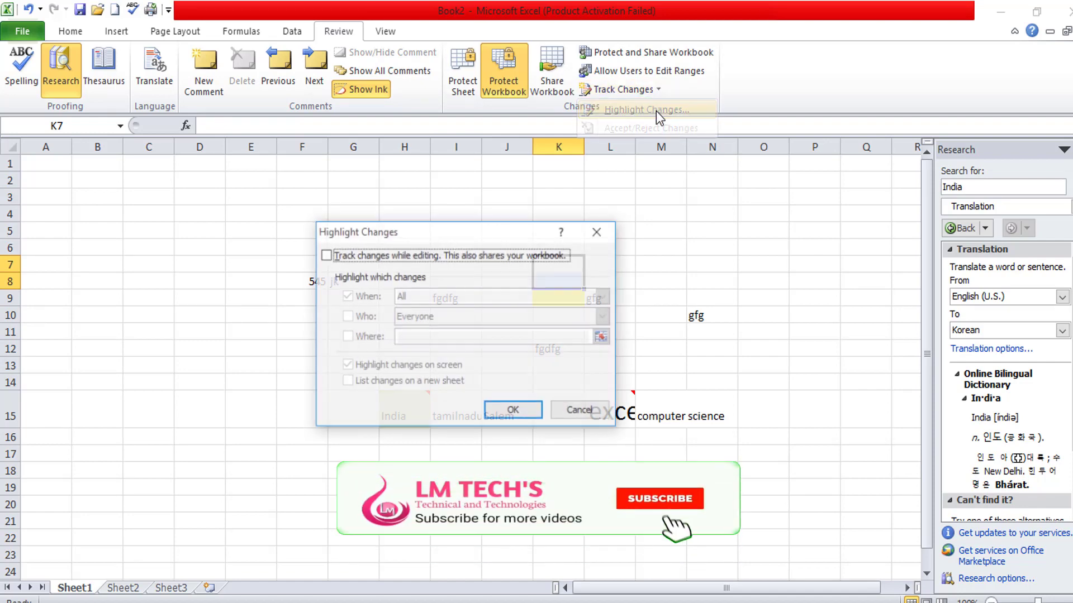
pyautogui.click(326, 255)
pyautogui.click(513, 411)
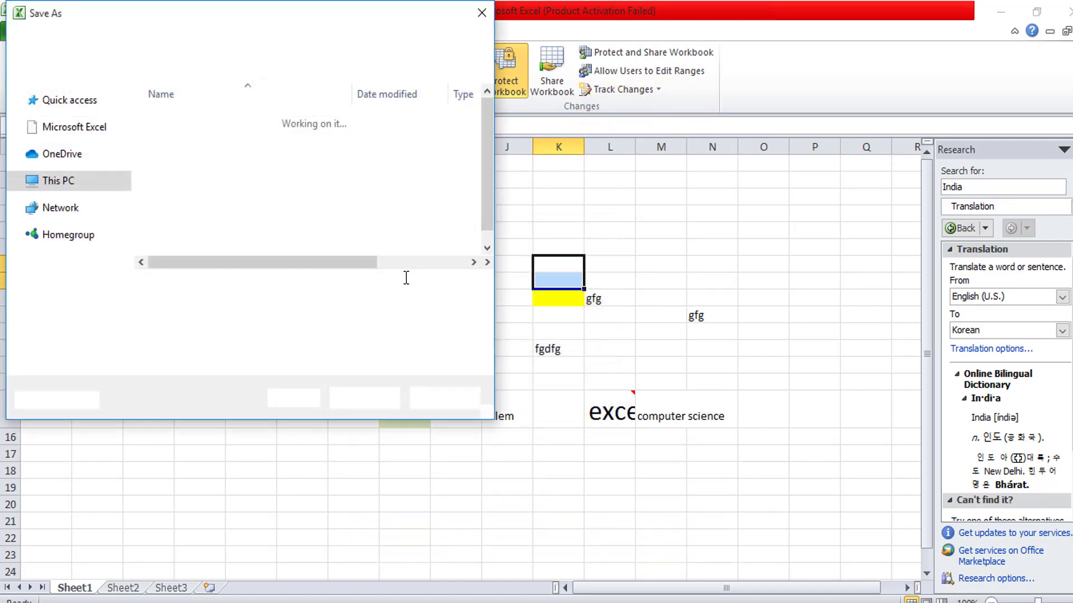
pyautogui.press('Return')
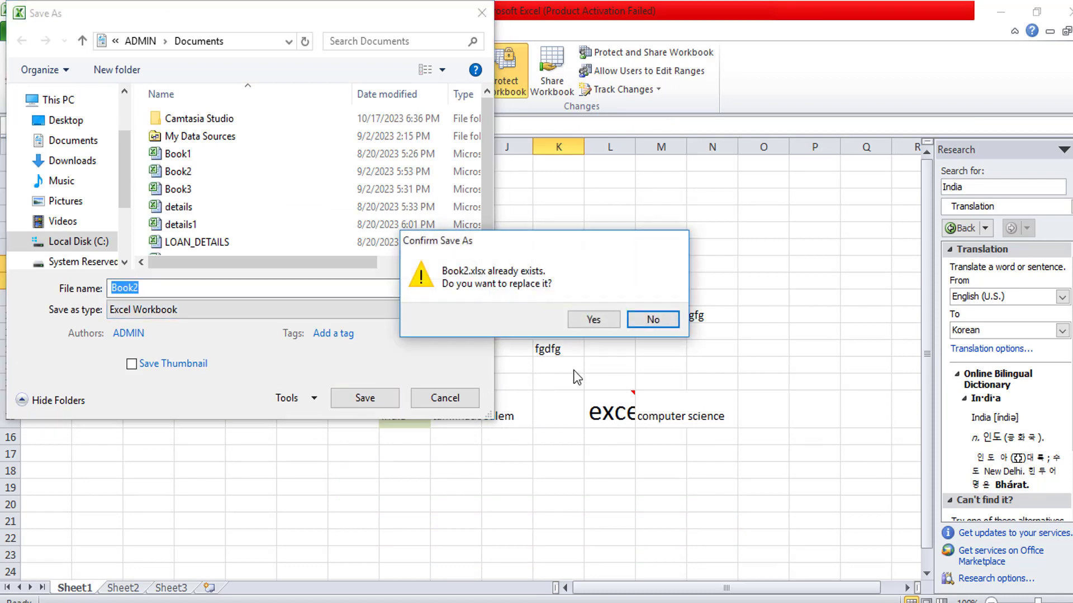
pyautogui.click(591, 319)
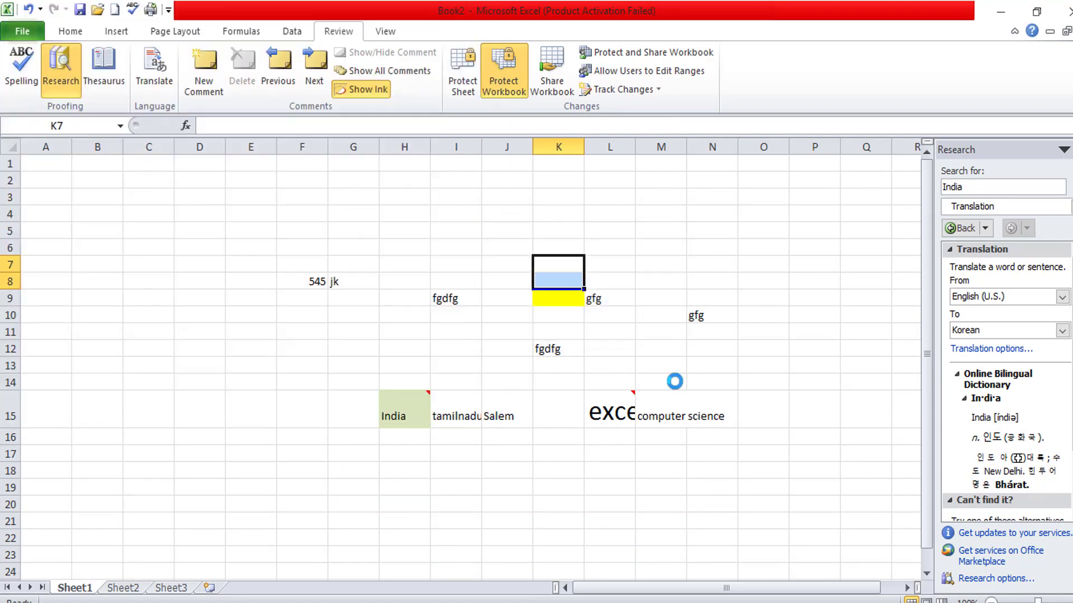
# - Enter gfg in O12 and K19, and gfdg in I19
pyautogui.click(777, 355)
pyautogui.write('gfg')
pyautogui.click(771, 425)
pyautogui.click(546, 488)
pyautogui.write('gfg')
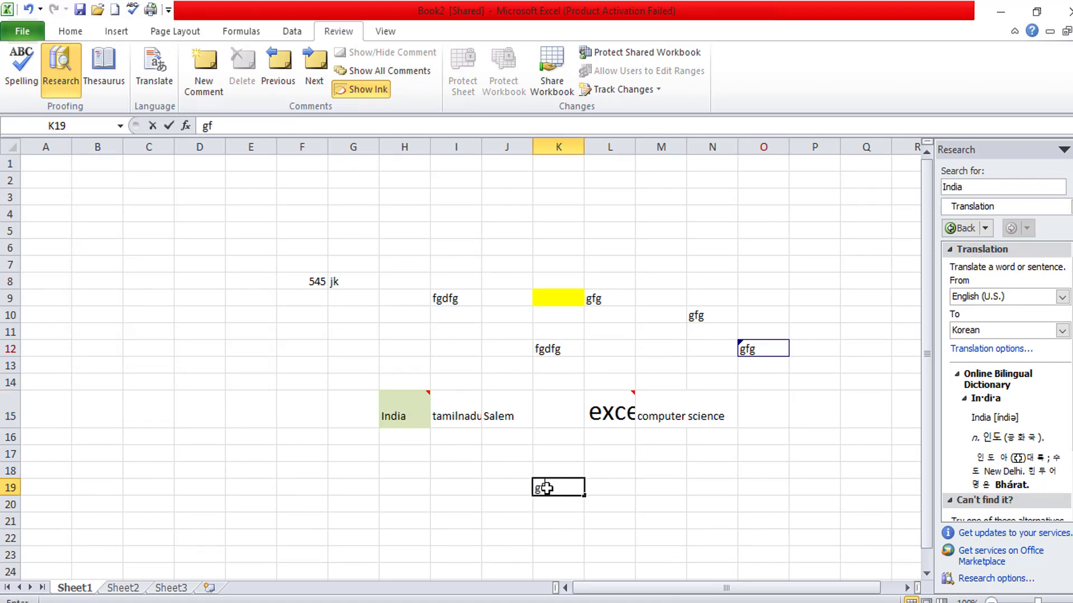
pyautogui.click(436, 482)
pyautogui.write('gfdg')
# - Enter fgfd in E14, gfdg in G13 and H6, fgfdg in M5, dfgfd in O7
pyautogui.click(263, 378)
pyautogui.write('fgfd')
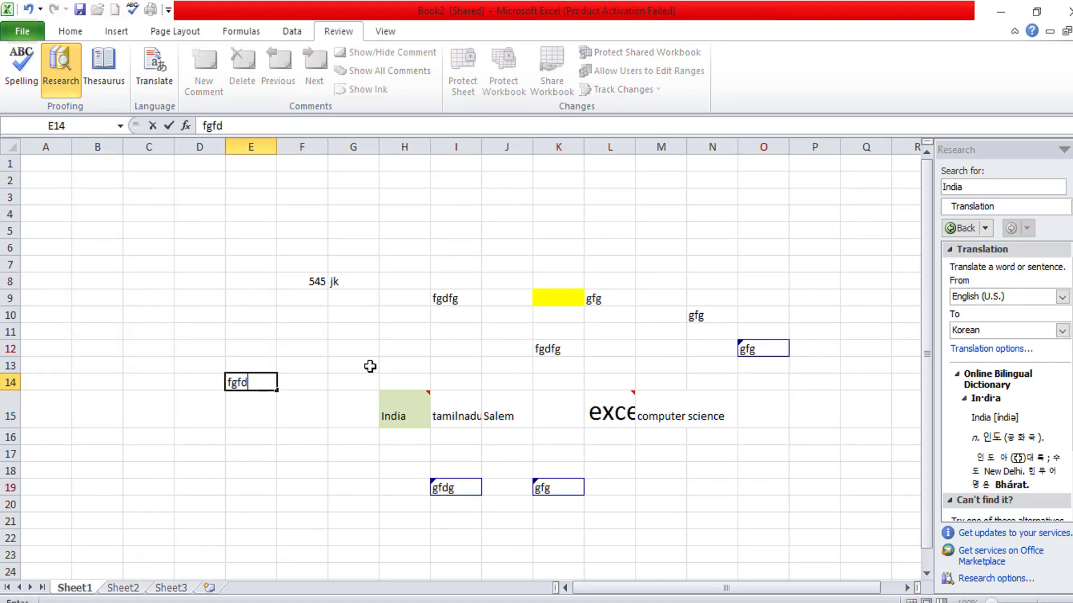
pyautogui.click(368, 366)
pyautogui.write('gfdg')
pyautogui.click(403, 245)
pyautogui.write('gfdg')
pyautogui.click(659, 229)
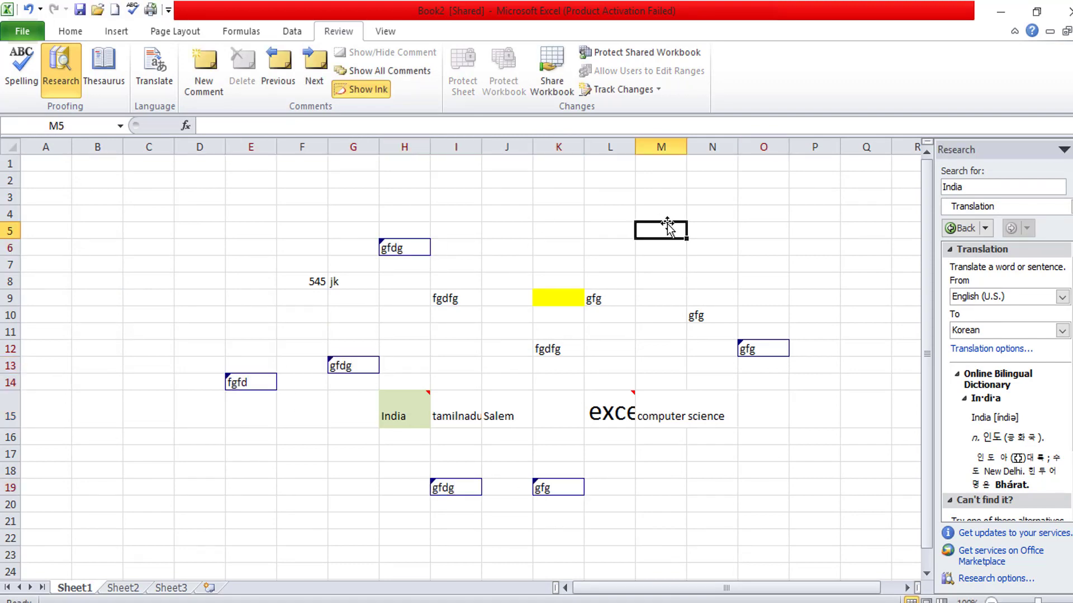
pyautogui.write('fgfdg')
pyautogui.click(777, 264)
pyautogui.write('dfgfd')
pyautogui.click(813, 437)
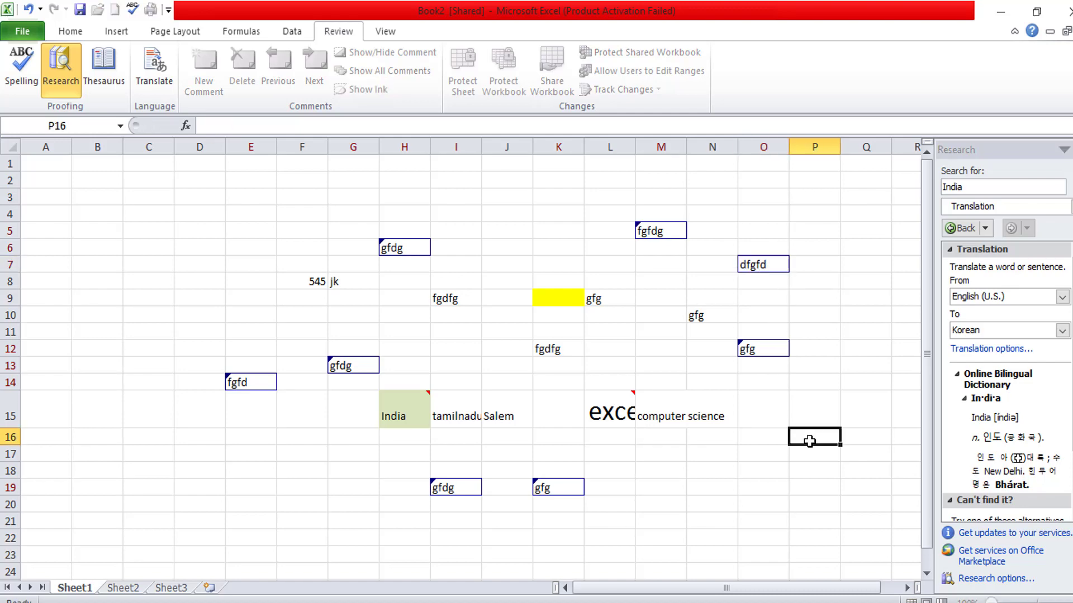
# - Save the workbook and start reviewing all not-yet-reviewed tracked changes
pyautogui.click(625, 94)
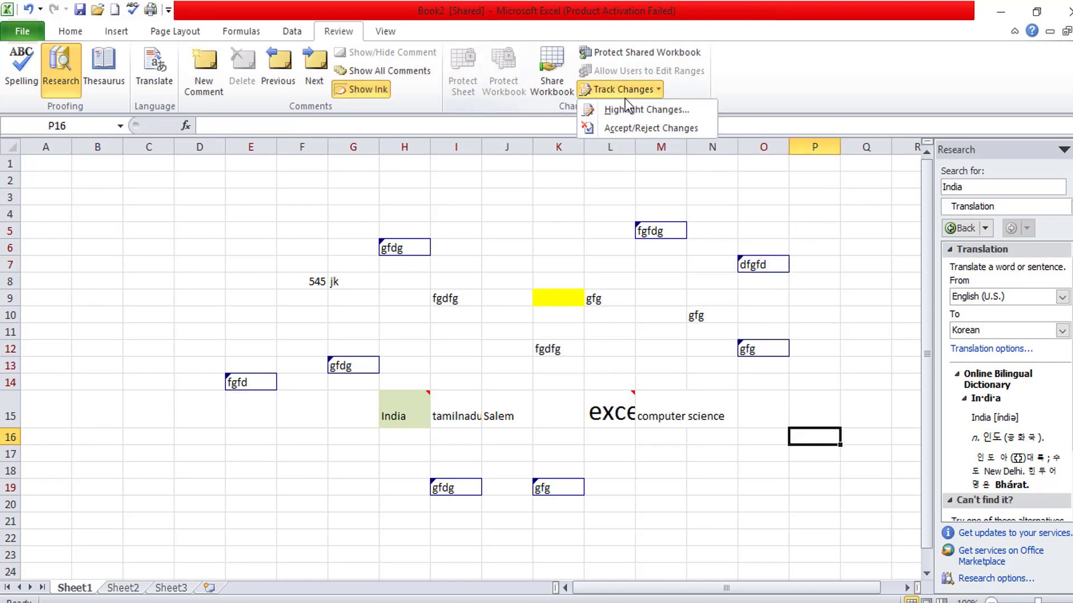
pyautogui.click(659, 132)
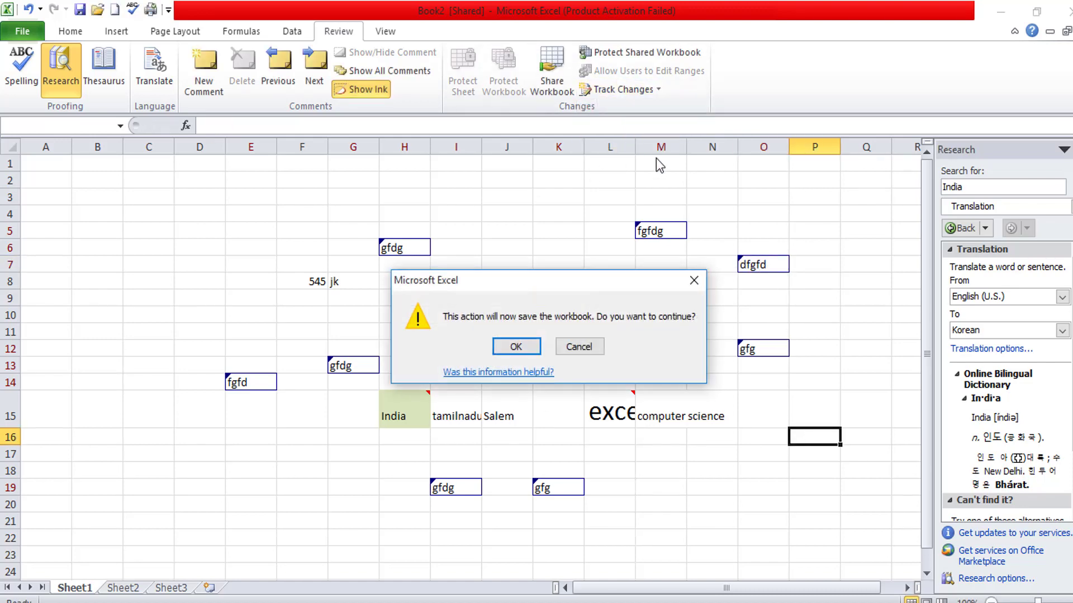
pyautogui.click(516, 347)
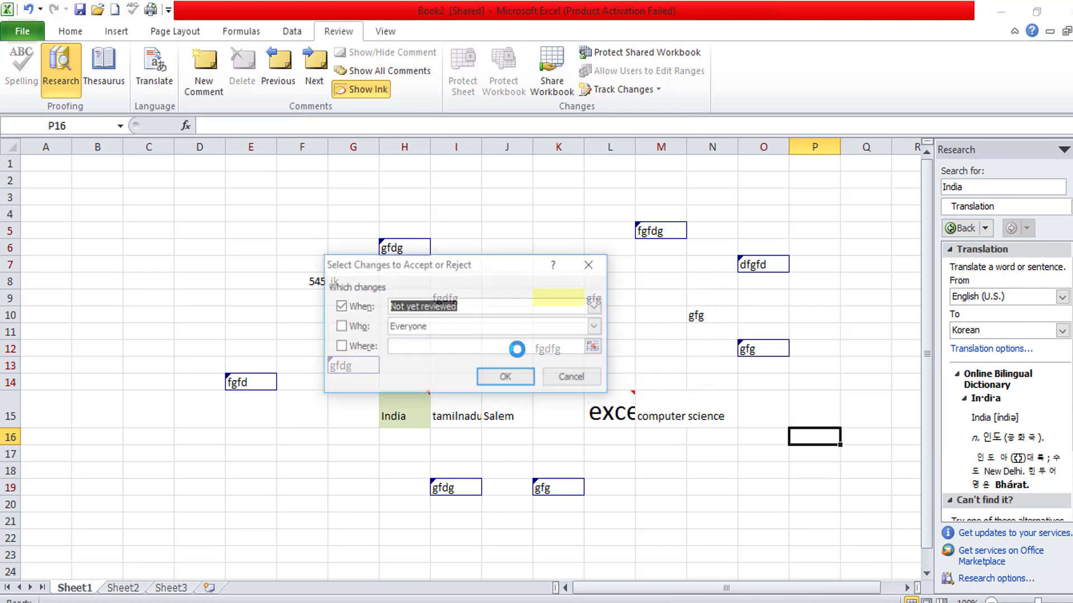
pyautogui.click(504, 379)
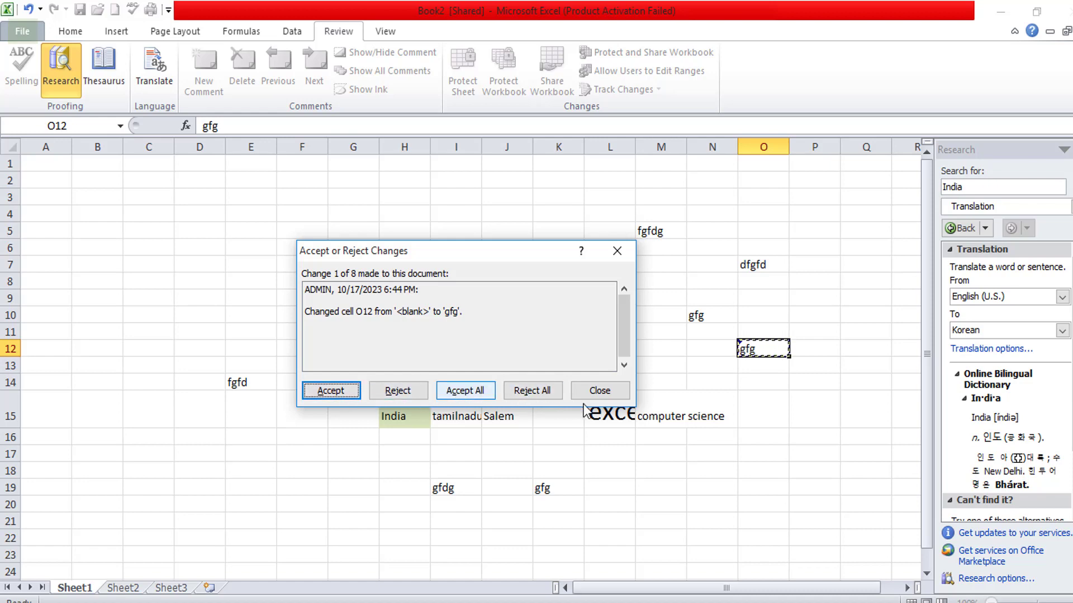
# - Accept the gfg entries in O12 and K19; reject I19, E14 and the remaining four changes
pyautogui.click(315, 392)
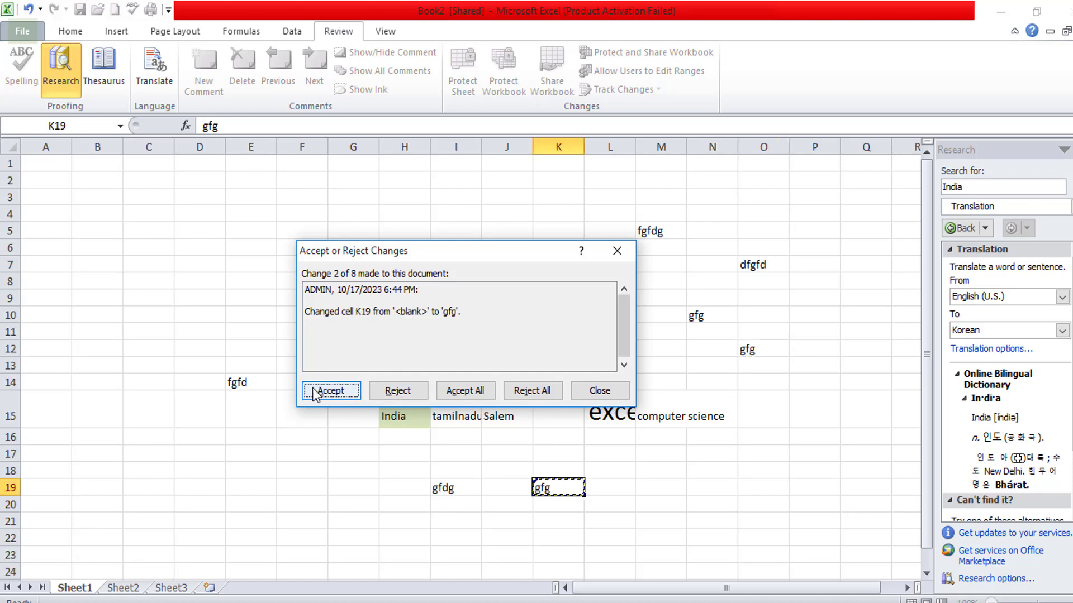
pyautogui.click(315, 391)
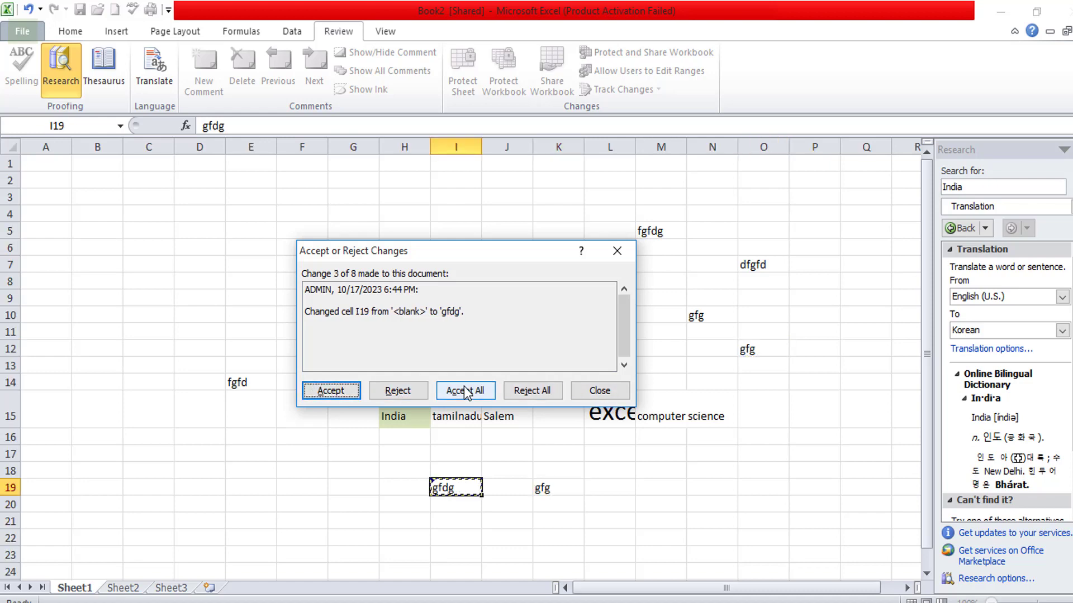
pyautogui.click(401, 392)
pyautogui.click(405, 391)
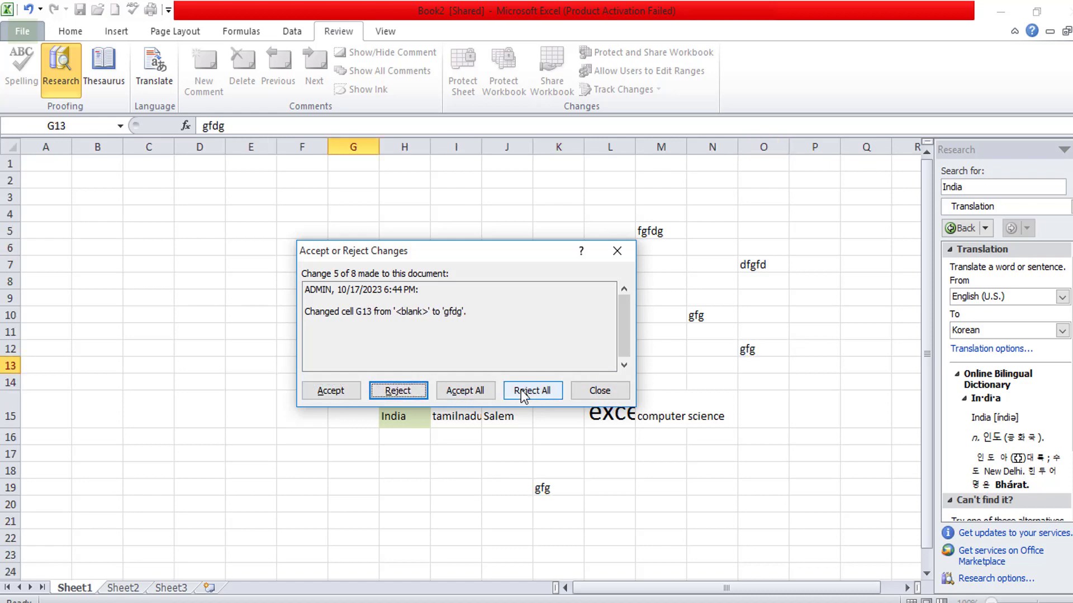
pyautogui.click(523, 390)
pyautogui.click(528, 347)
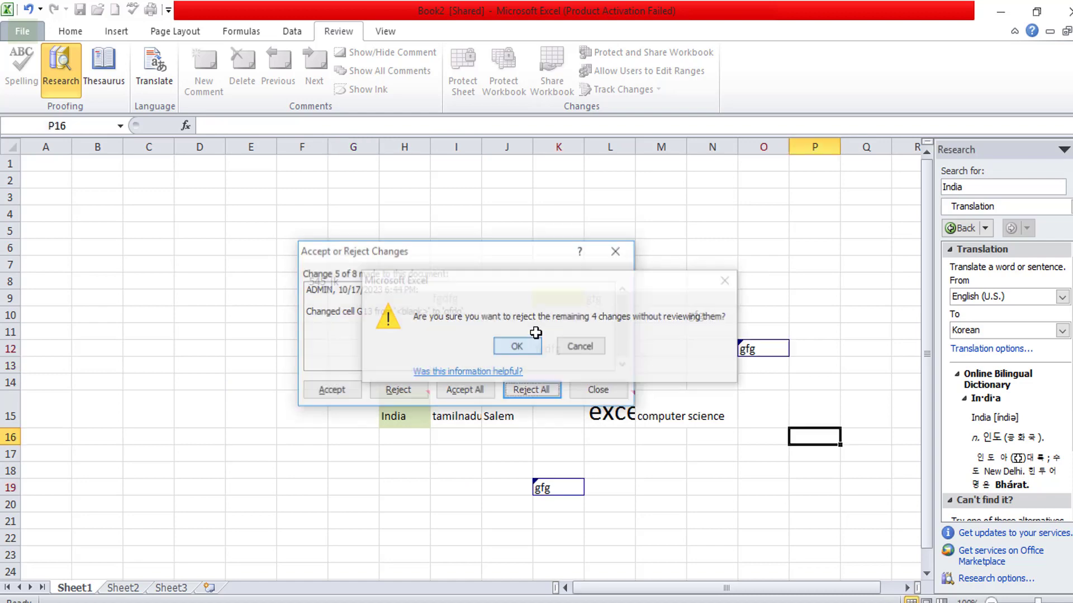